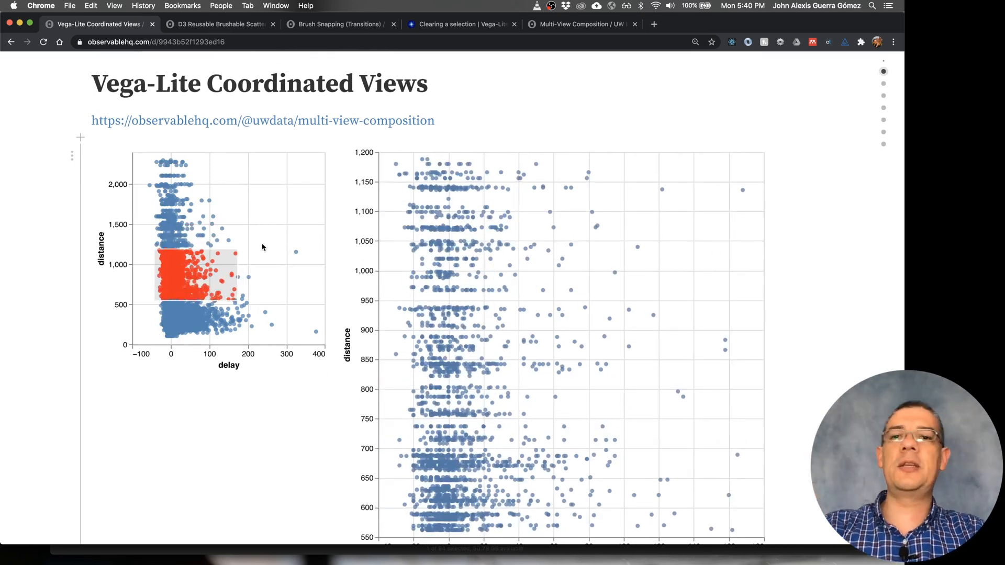
- Launch Tableau Desktop
{"action": "scroll", "coordinate": [17, 291], "scroll_direction": "down", "scroll_amount": 3}
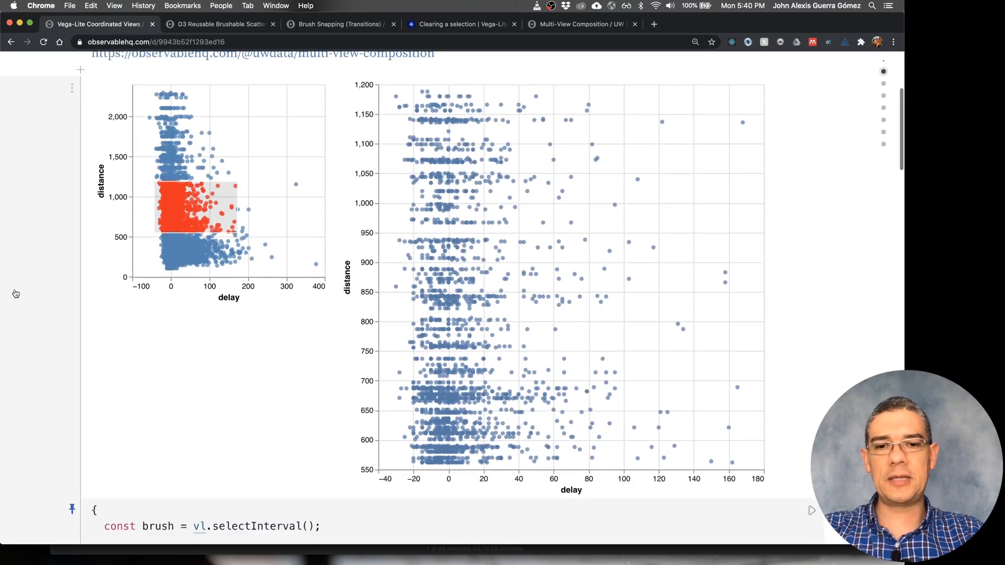
{"action": "key", "text": "super+space"}
{"action": "type", "text": "ta"}
{"action": "key", "text": "Return"}
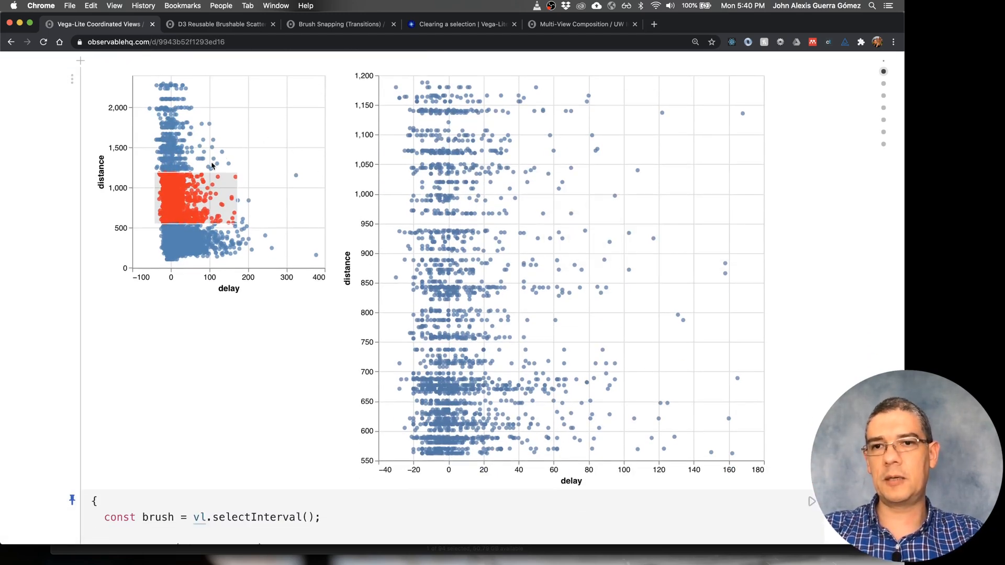
- Brush the sparse points in the small delay–distance scatterplot, about 75 to 230 delay and 1,200 to 1,700 distance, and view the notebook's remaining cells
{"action": "left_click_drag", "start_coordinate": [259, 133], "coordinate": [200, 173]}
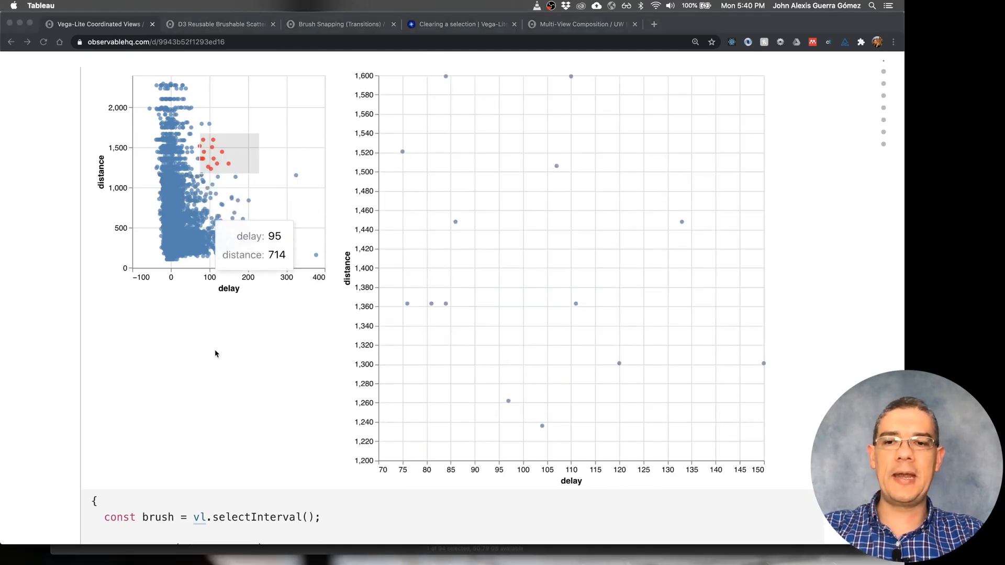
{"action": "scroll", "coordinate": [208, 449], "scroll_direction": "down", "scroll_amount": 20}
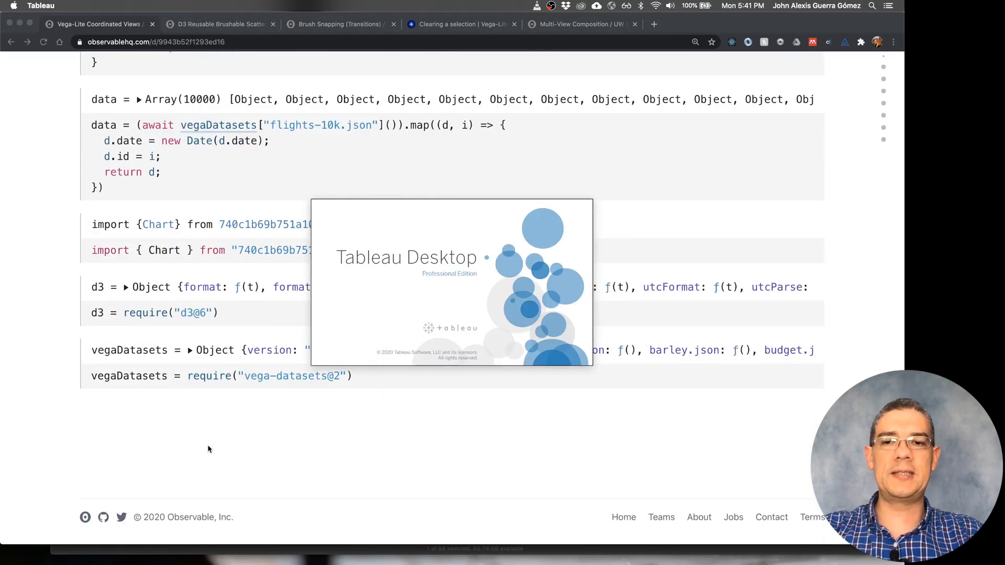
{"action": "scroll", "coordinate": [208, 449], "scroll_direction": "up", "scroll_amount": 3}
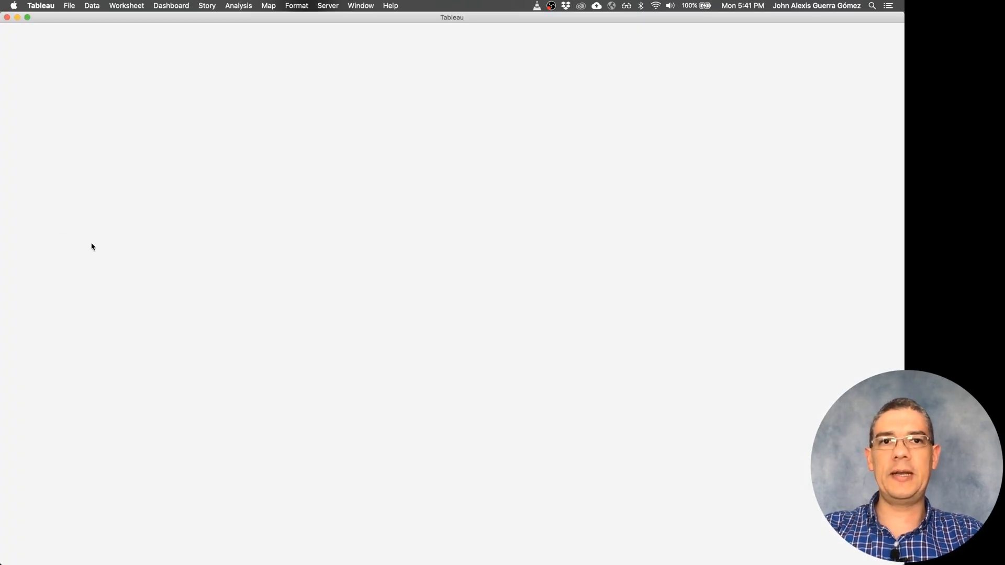
- Switch to Finder, locate flights10k.csv in the navioDatasets folder under workspace, and load it into Tableau as a data source
{"action": "key", "text": "super+Tab"}
{"action": "key", "text": "super+Tab"}
{"action": "key", "text": "super+Tab"}
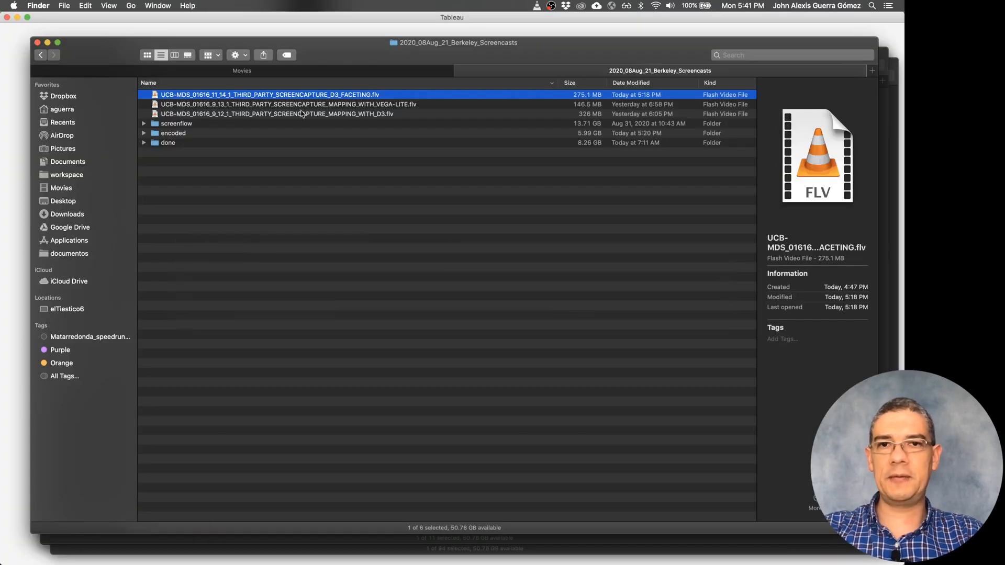
{"action": "key", "text": "super+grave"}
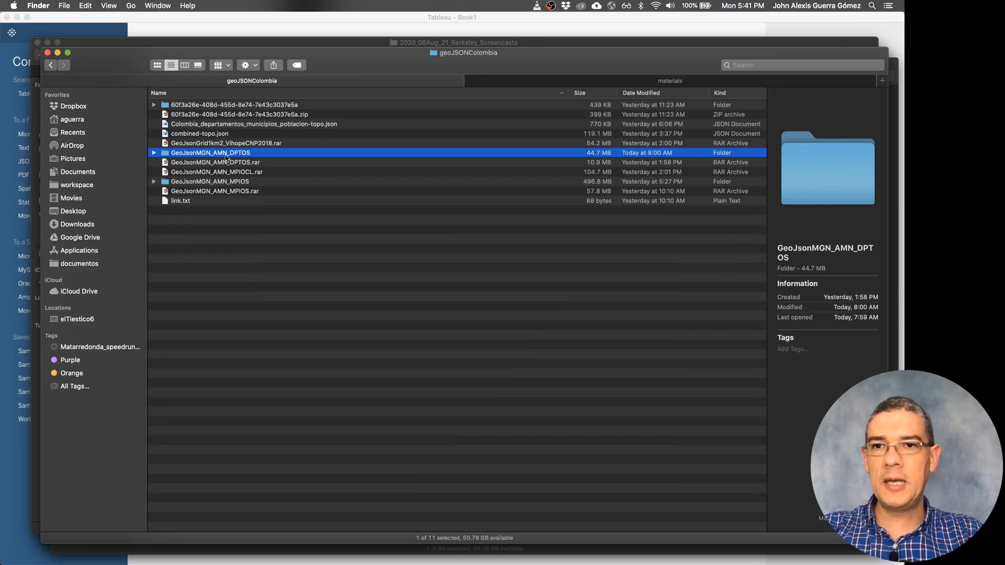
{"action": "left_click", "coordinate": [93, 200]}
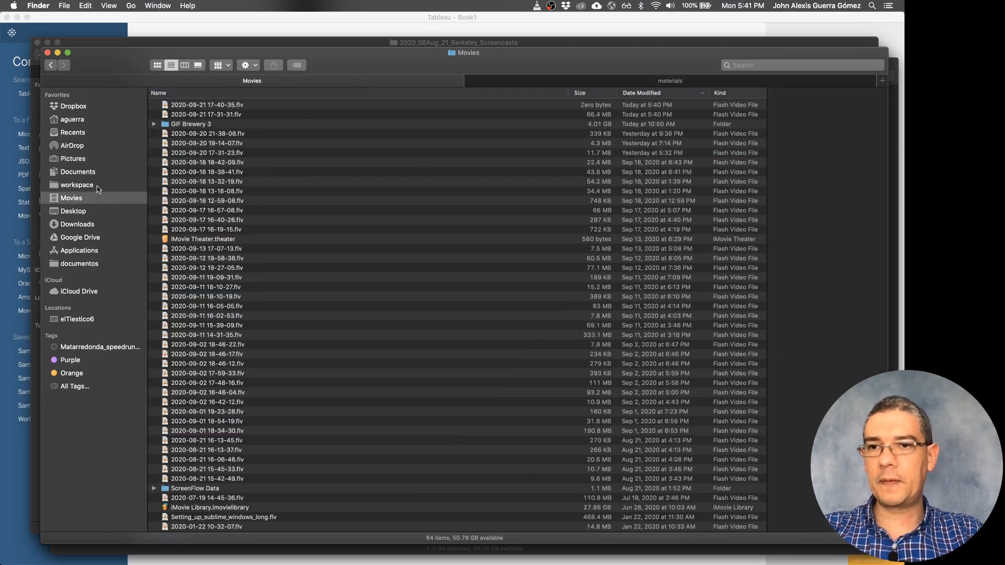
{"action": "left_click", "coordinate": [97, 186]}
{"action": "double_click", "coordinate": [263, 104]}
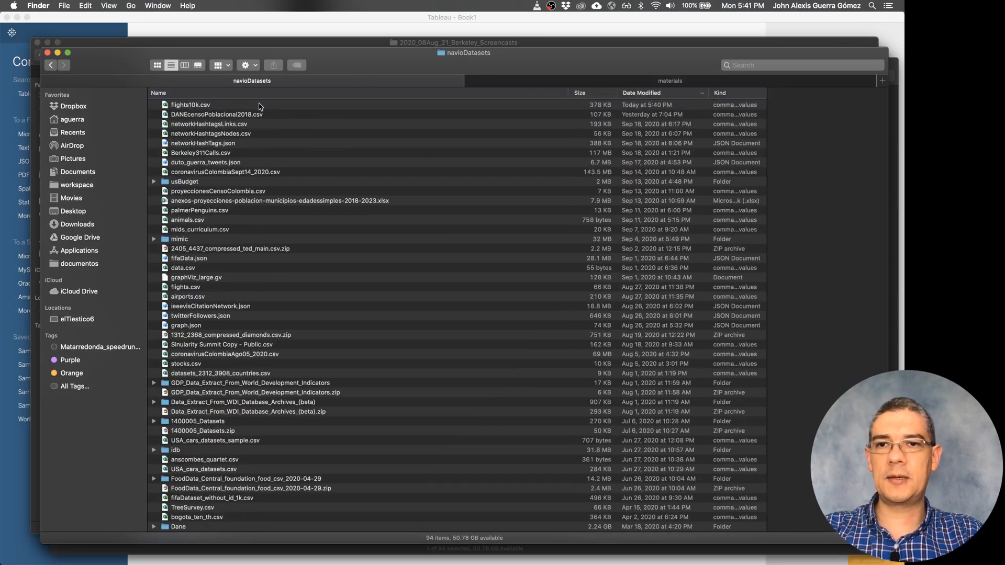
{"action": "left_click_drag", "start_coordinate": [229, 108], "coordinate": [329, 317]}
{"action": "key", "text": "super+Tab"}
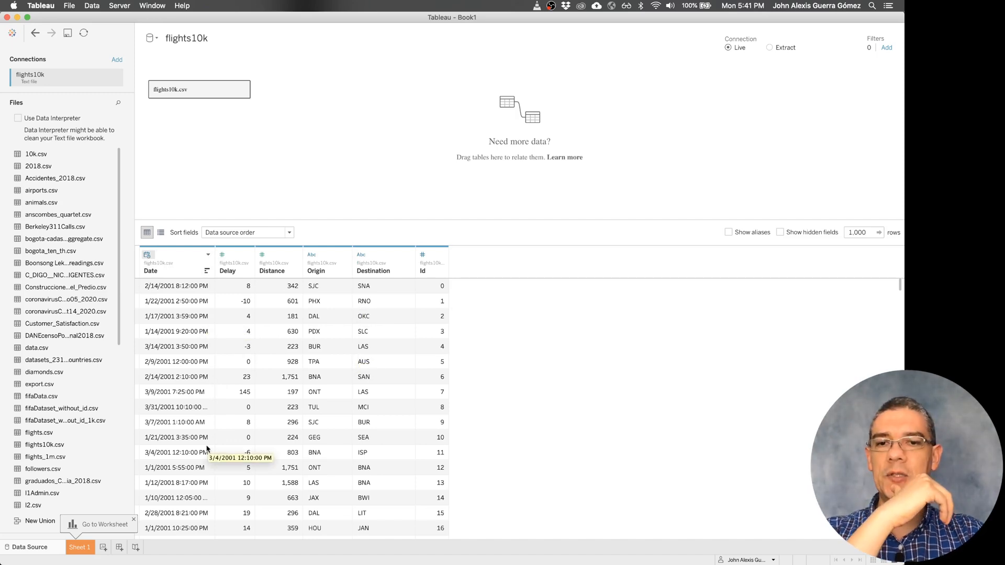
- On Sheet 1, plot Distance on rows against Delay on columns
{"action": "left_click", "coordinate": [80, 547]}
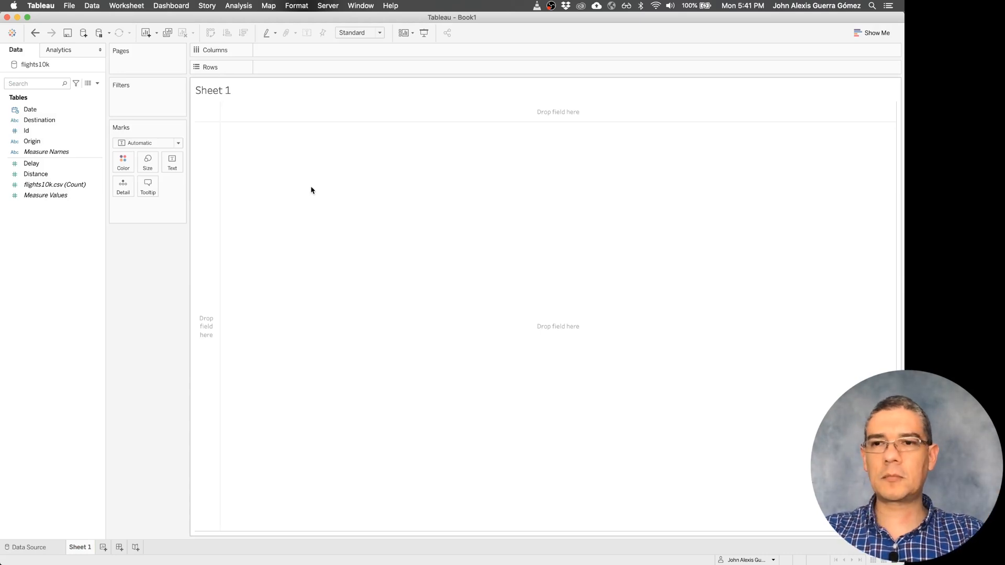
{"action": "double_click", "coordinate": [63, 174]}
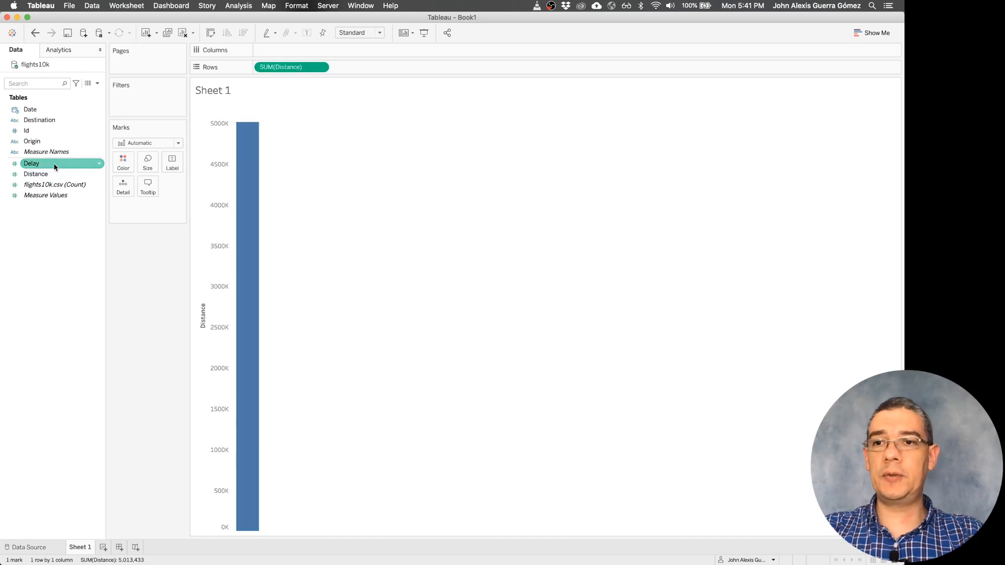
{"action": "double_click", "coordinate": [55, 164]}
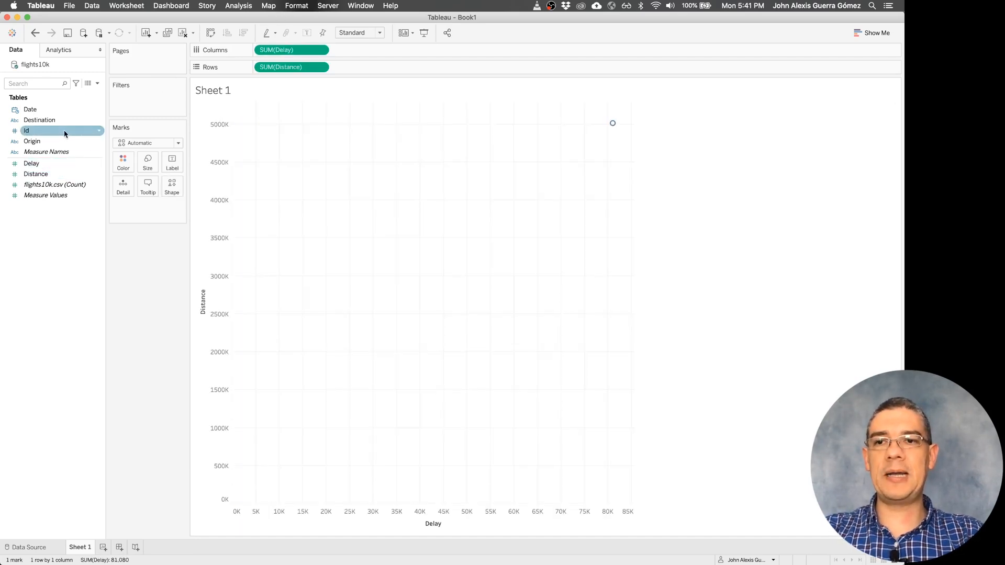
- Add Id as a mark detail to split the scatterplot into individual flights, and remove it again
{"action": "left_click_drag", "start_coordinate": [64, 133], "coordinate": [128, 185]}
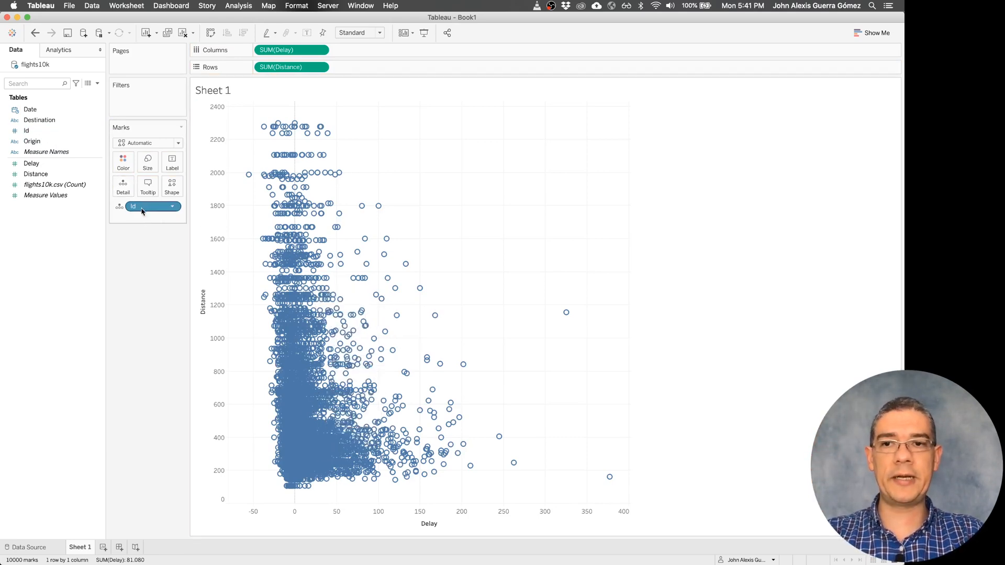
{"action": "left_click_drag", "start_coordinate": [139, 207], "coordinate": [146, 291]}
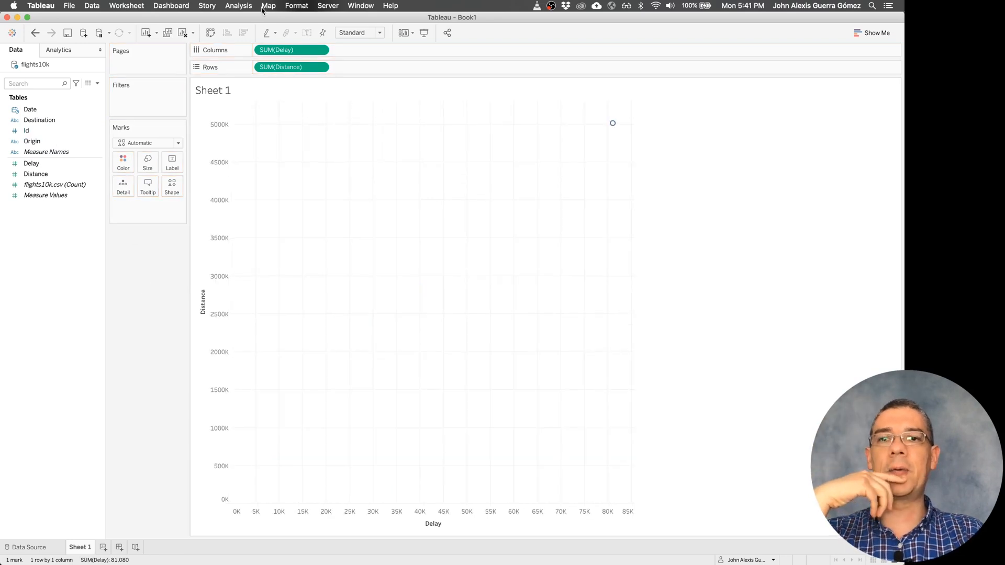
- Turn off aggregation of measures so the scatterplot draws one point per flight
{"action": "left_click", "coordinate": [254, 6]}
{"action": "left_click", "coordinate": [264, 27]}
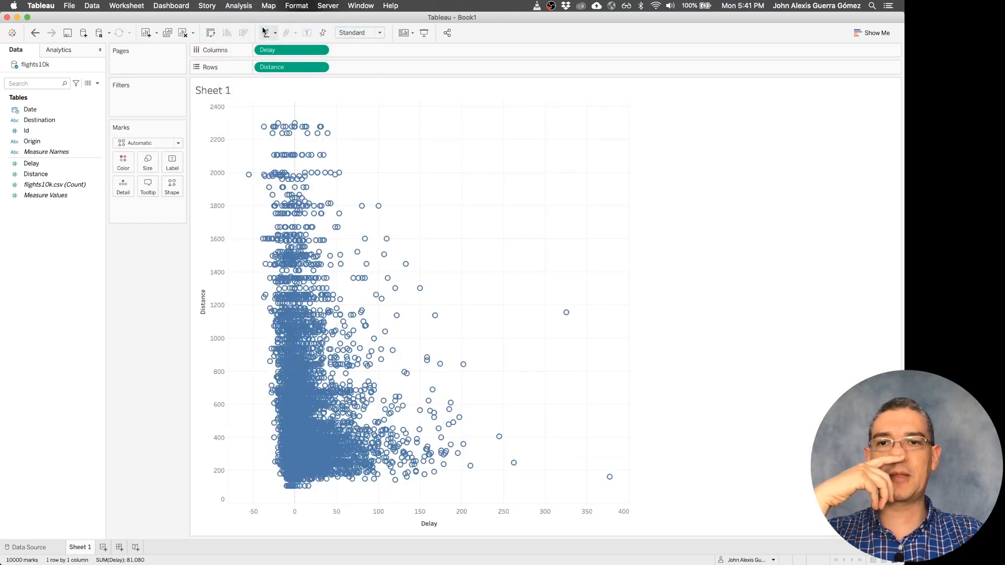
- Rename Sheet 1 as Delays vs Distance
{"action": "double_click", "coordinate": [84, 548]}
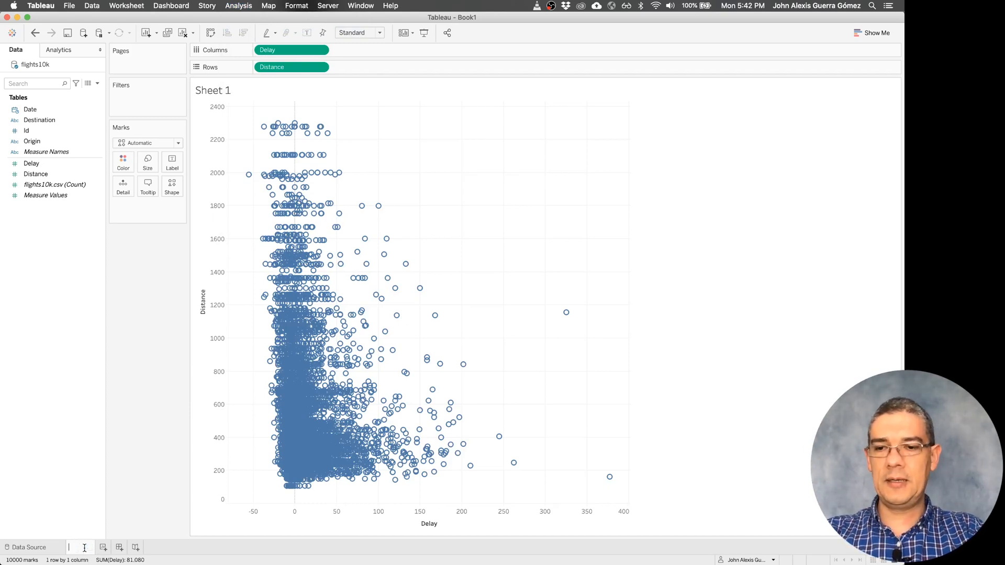
{"action": "type", "text": "Delays v"}
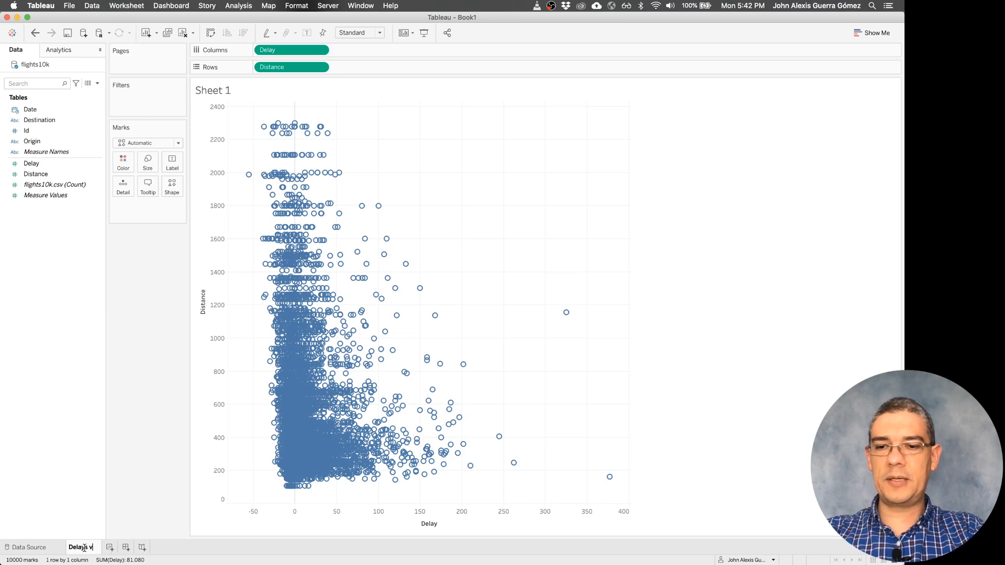
{"action": "type", "text": "s Distance"}
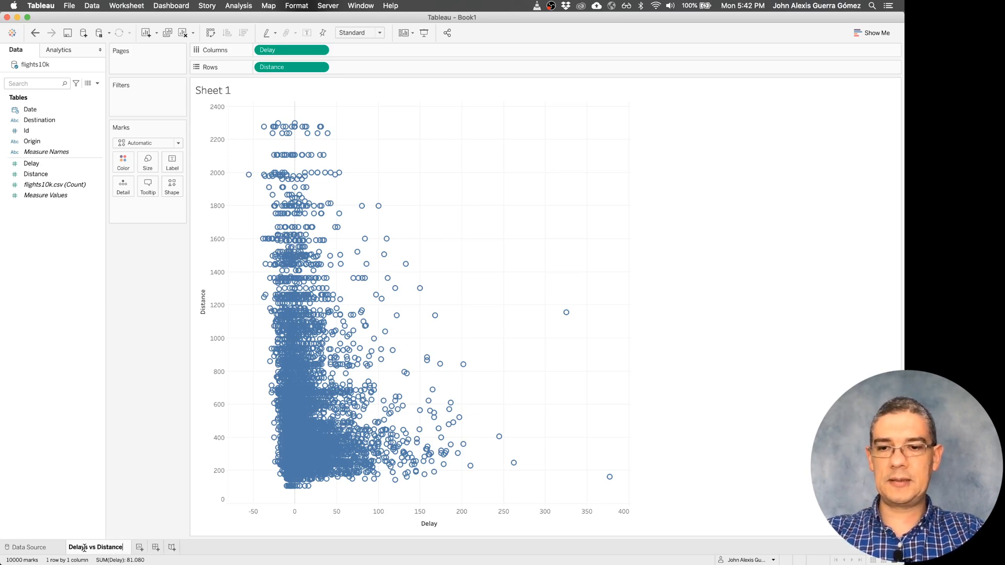
{"action": "key", "text": "Return"}
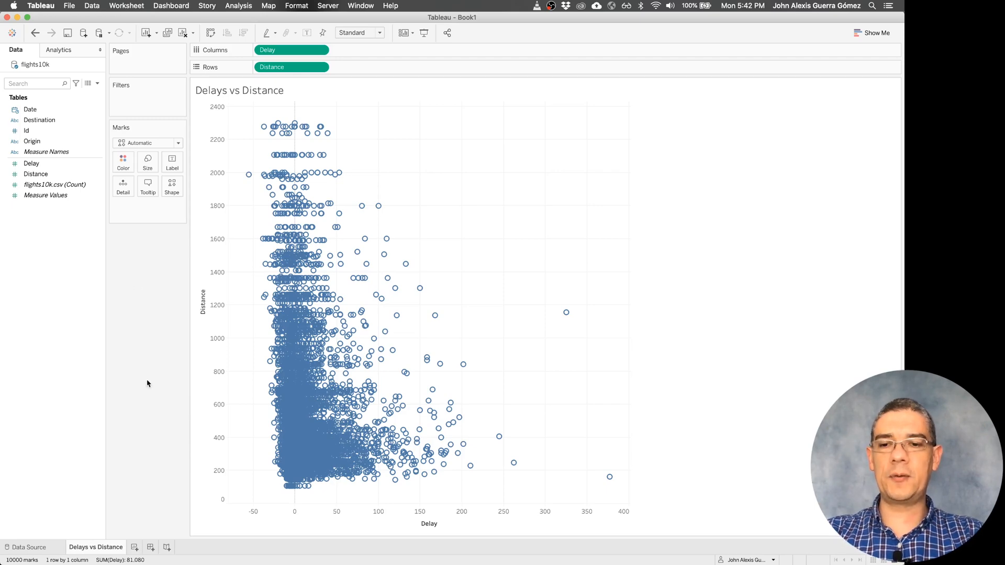
- Duplicate the Delays vs Distance sheet and rename the copy as Detail
{"action": "right_click", "coordinate": [107, 548]}
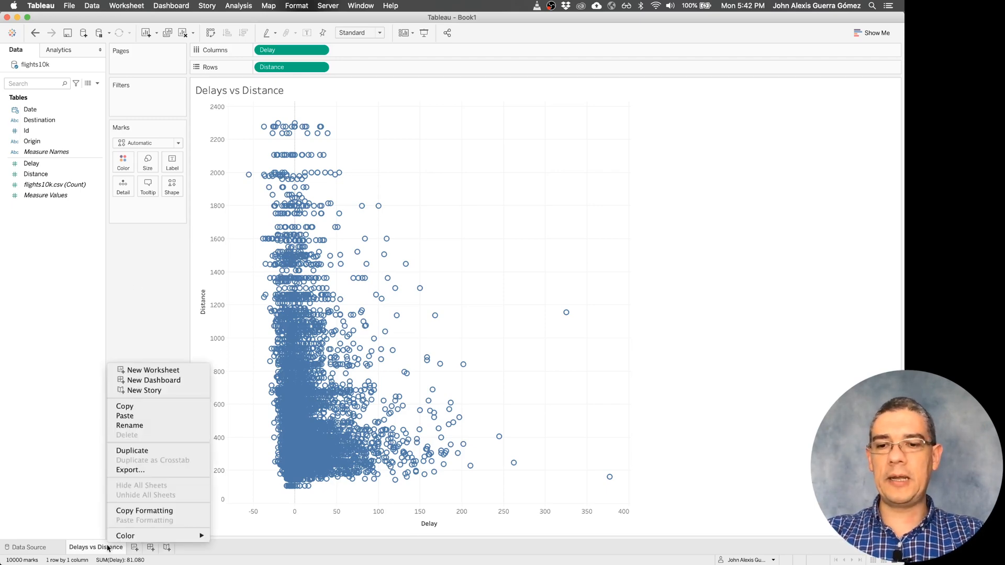
{"action": "left_click", "coordinate": [141, 450]}
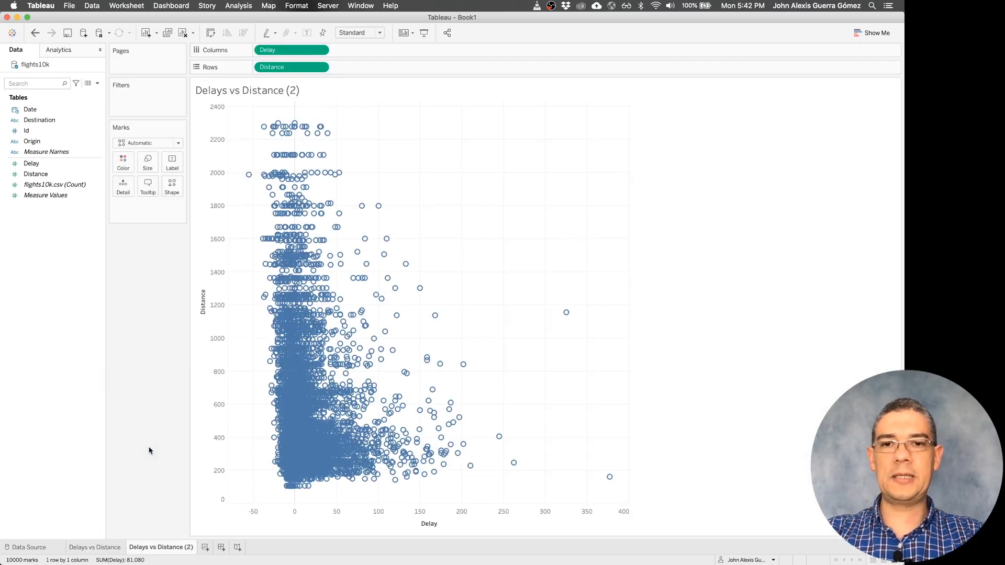
{"action": "double_click", "coordinate": [160, 548]}
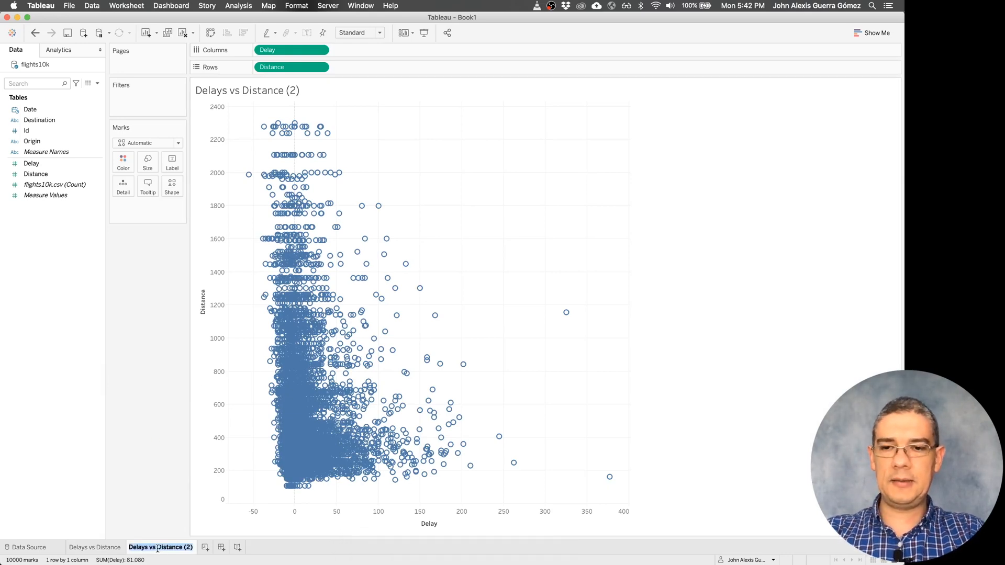
{"action": "type", "text": "Detail"}
{"action": "key", "text": "Return"}
- Rename the original Delays vs Distance sheet as Overview
{"action": "double_click", "coordinate": [109, 548]}
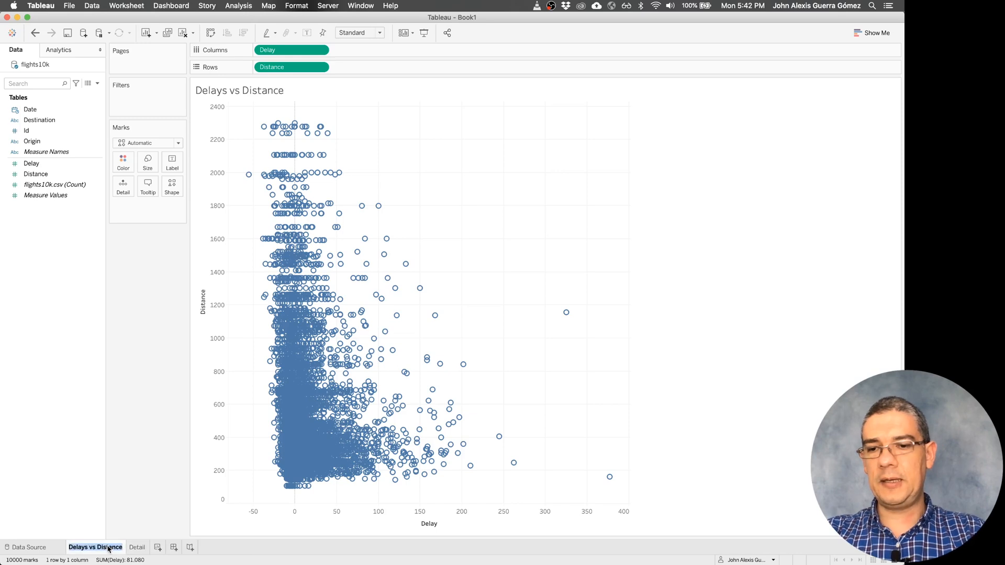
{"action": "type", "text": "Overview"}
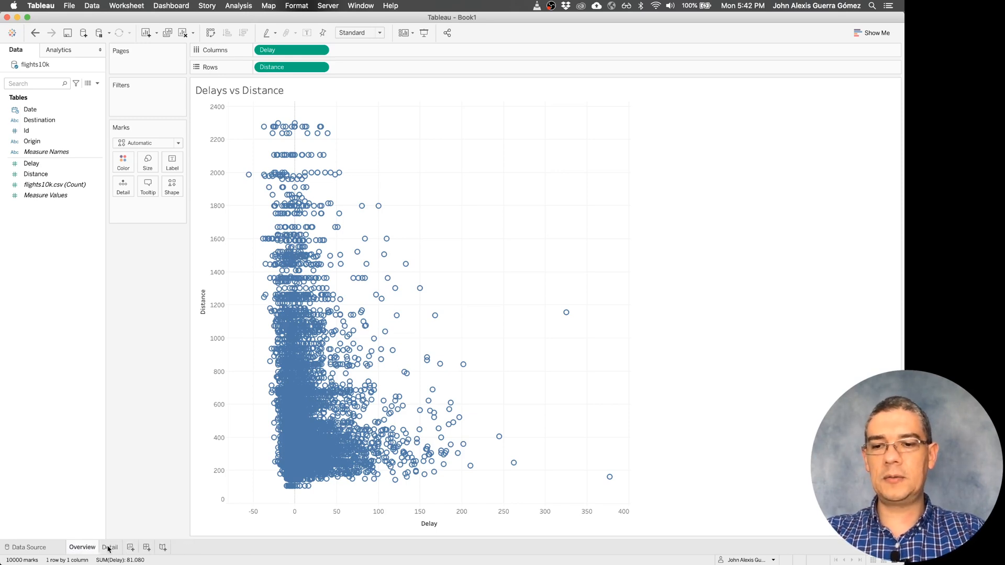
{"action": "key", "text": "Return"}
- Create a new dashboard and place the Overview and Detail sheets side by side, with Overview first
{"action": "left_click", "coordinate": [147, 547]}
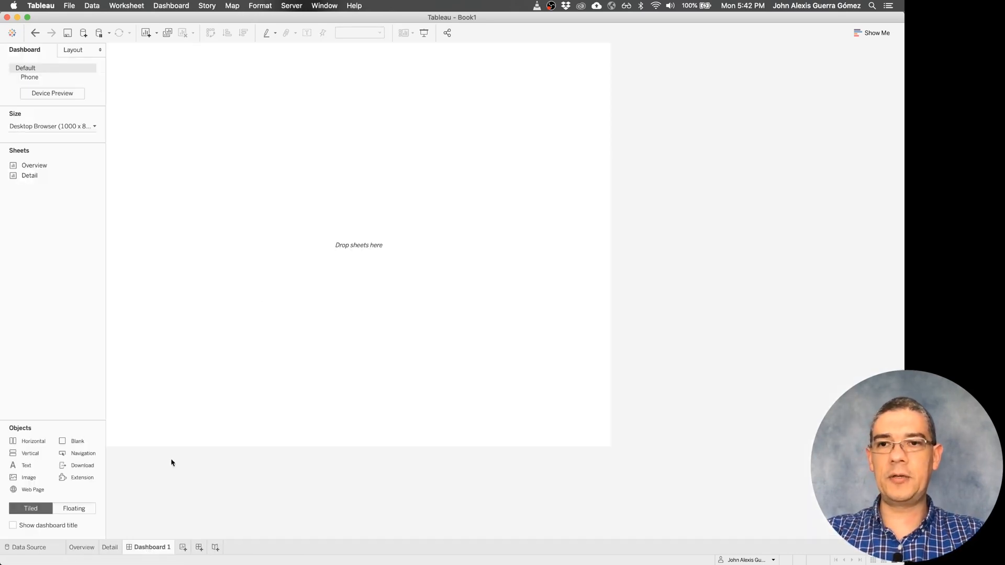
{"action": "left_click_drag", "start_coordinate": [47, 166], "coordinate": [123, 149]}
{"action": "left_click_drag", "start_coordinate": [32, 175], "coordinate": [435, 234]}
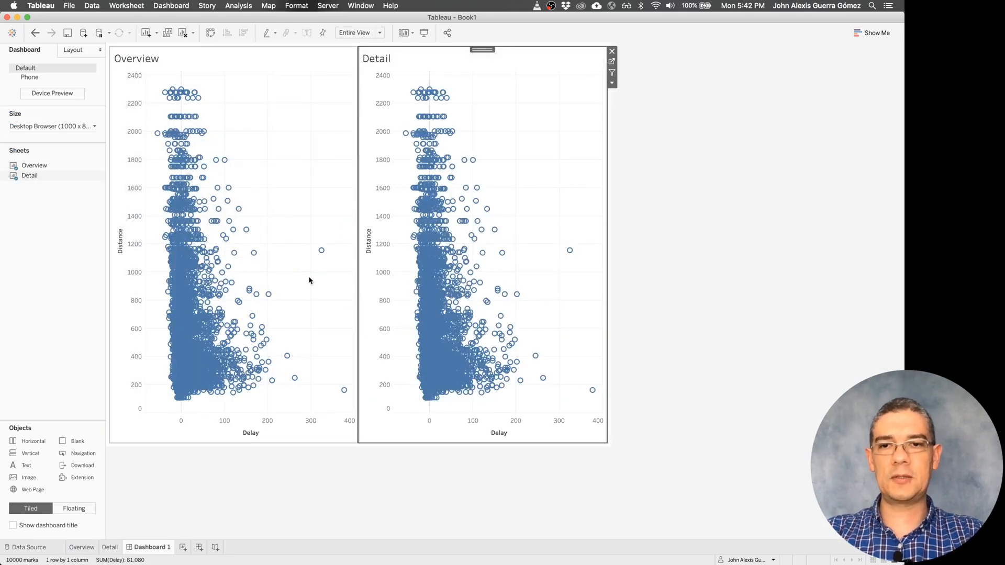
- Insert a blank object below the Overview chart, and shrink Overview's width and height to give Detail more room
{"action": "left_click", "coordinate": [291, 287]}
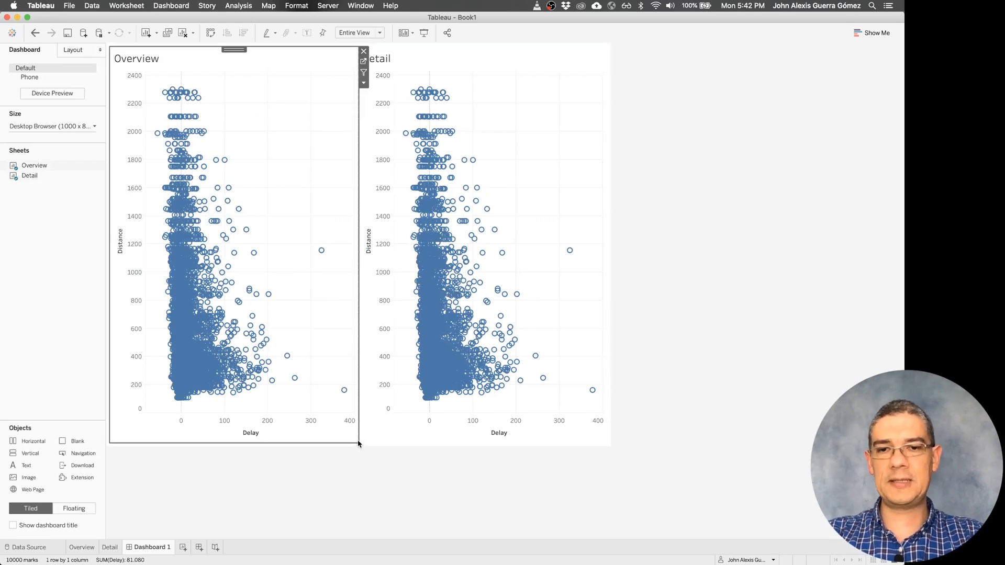
{"action": "left_click", "coordinate": [309, 444]}
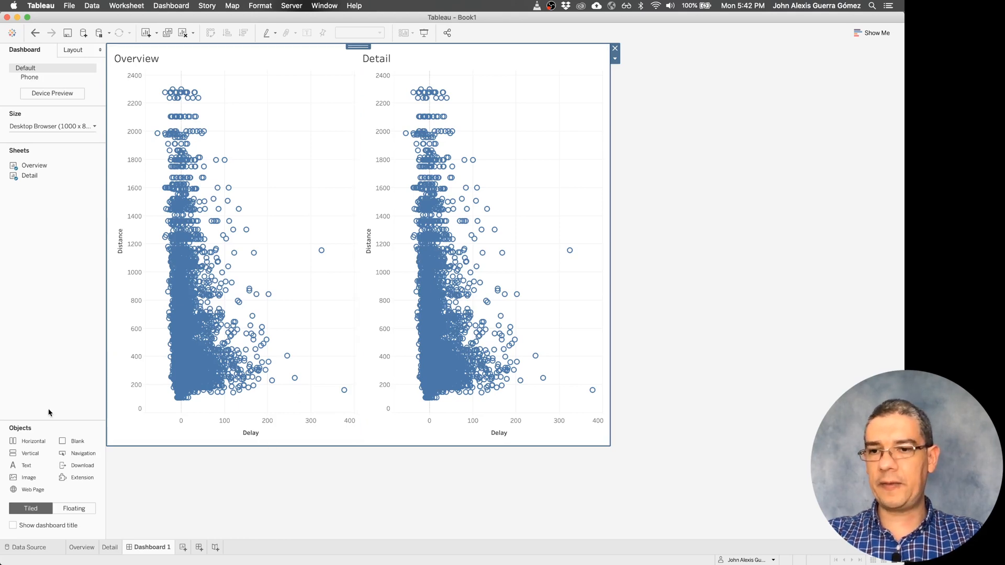
{"action": "left_click_drag", "start_coordinate": [70, 441], "coordinate": [295, 421]}
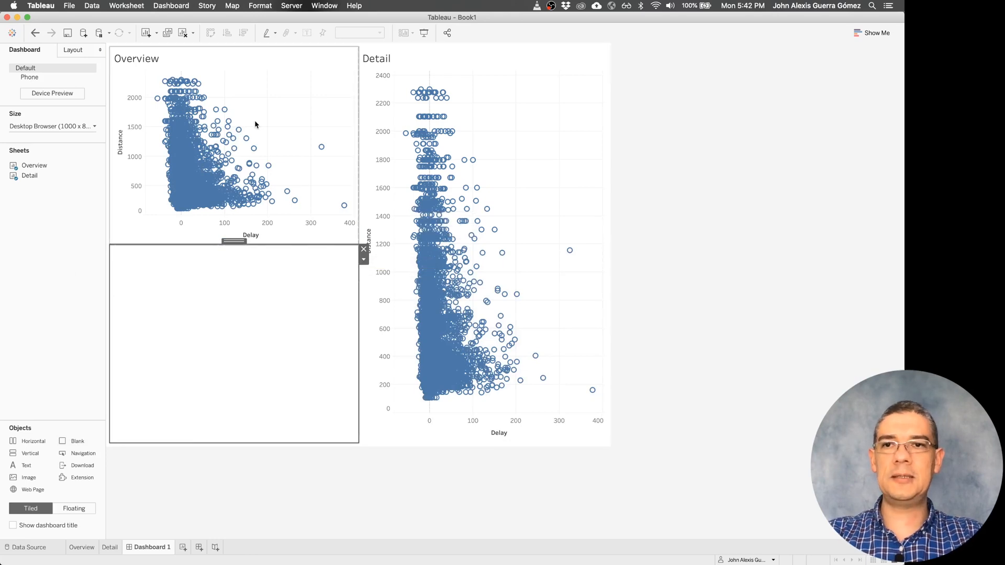
{"action": "left_click_drag", "start_coordinate": [359, 137], "coordinate": [275, 138]}
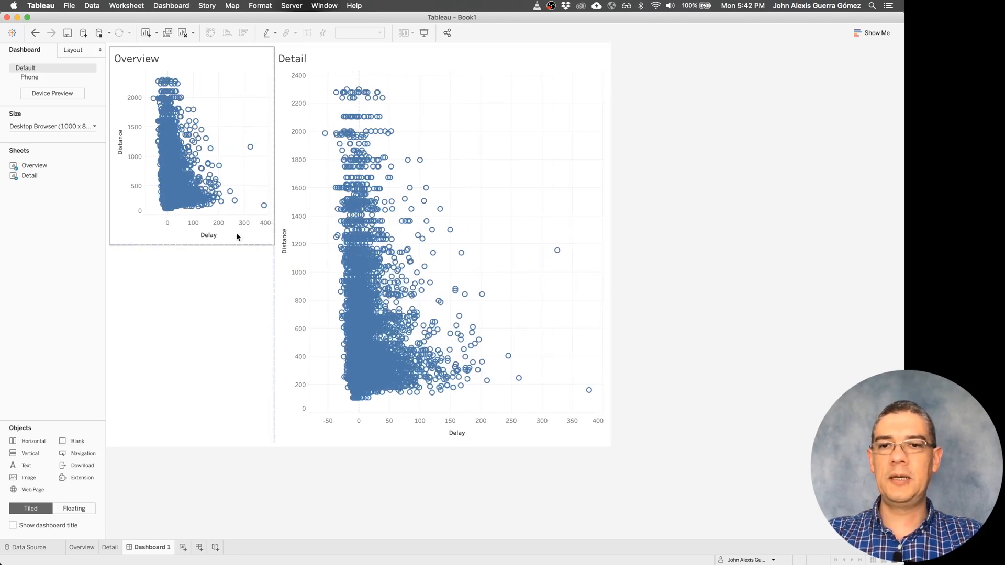
{"action": "left_click_drag", "start_coordinate": [239, 242], "coordinate": [238, 198]}
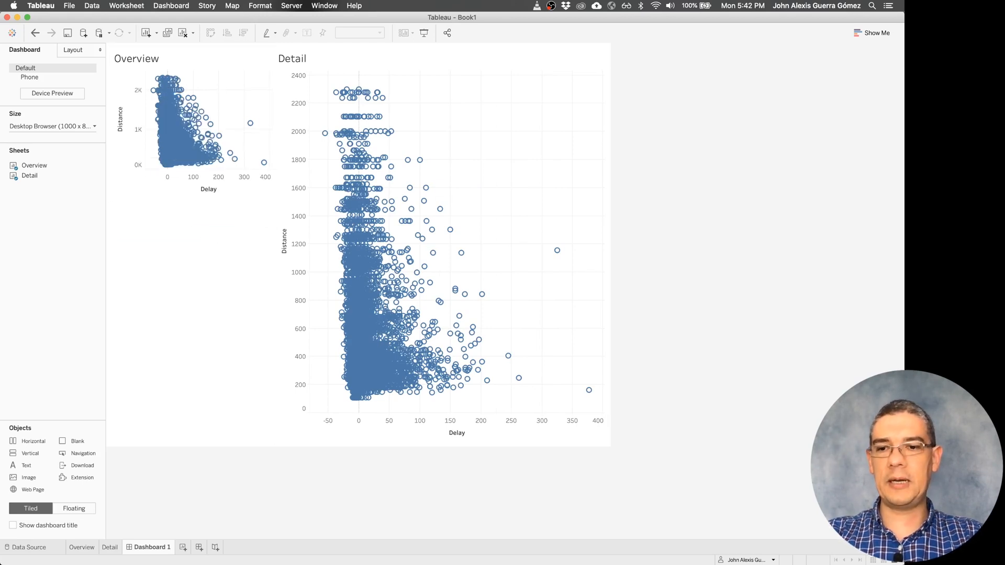
- Reduce the mark size on the Overview sheet to small dots and return to Dashboard 1
{"action": "left_click", "coordinate": [82, 547]}
{"action": "left_click", "coordinate": [148, 161]}
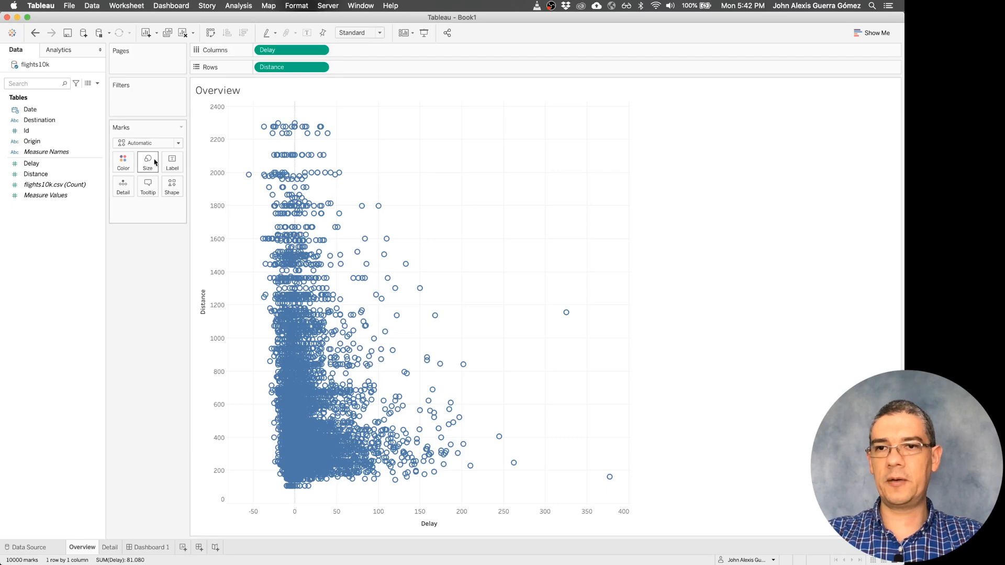
{"action": "left_click", "coordinate": [153, 188]}
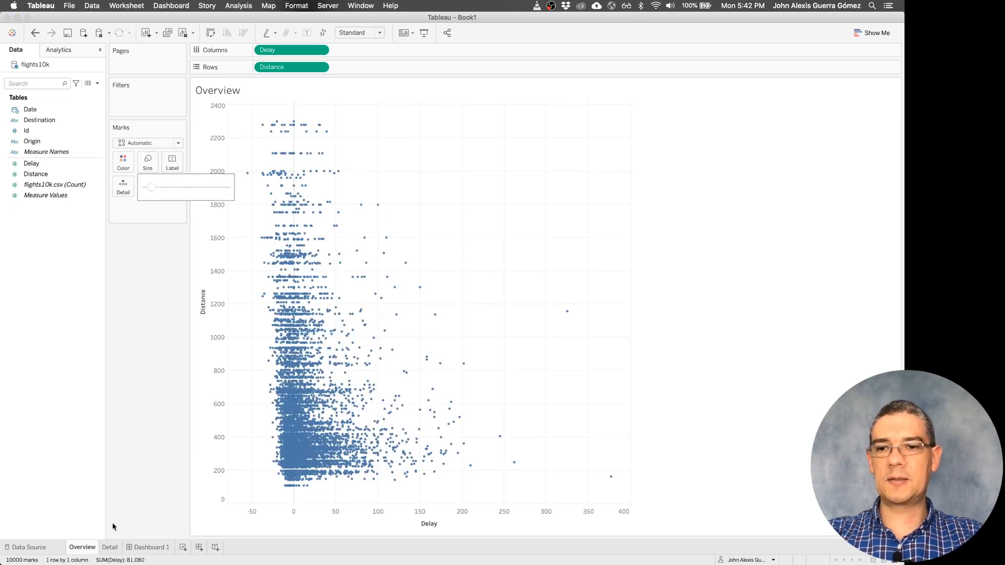
{"action": "left_click", "coordinate": [114, 546]}
{"action": "left_click", "coordinate": [141, 547]}
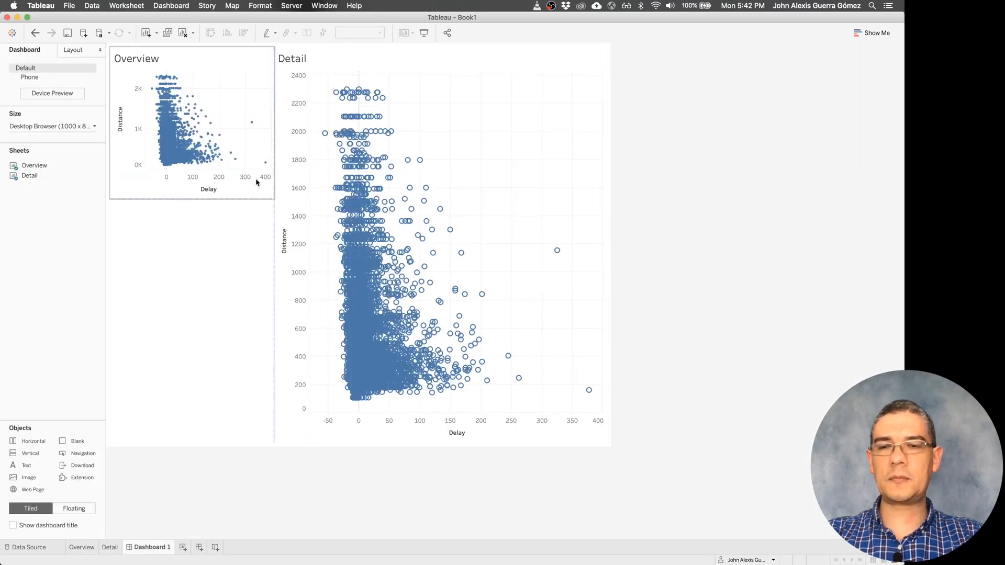
- Select groups of points in both the Overview and Detail charts to check whether they are linked, and clear each selection
{"action": "left_click_drag", "start_coordinate": [247, 86], "coordinate": [178, 157]}
{"action": "left_click_drag", "start_coordinate": [227, 106], "coordinate": [182, 133]}
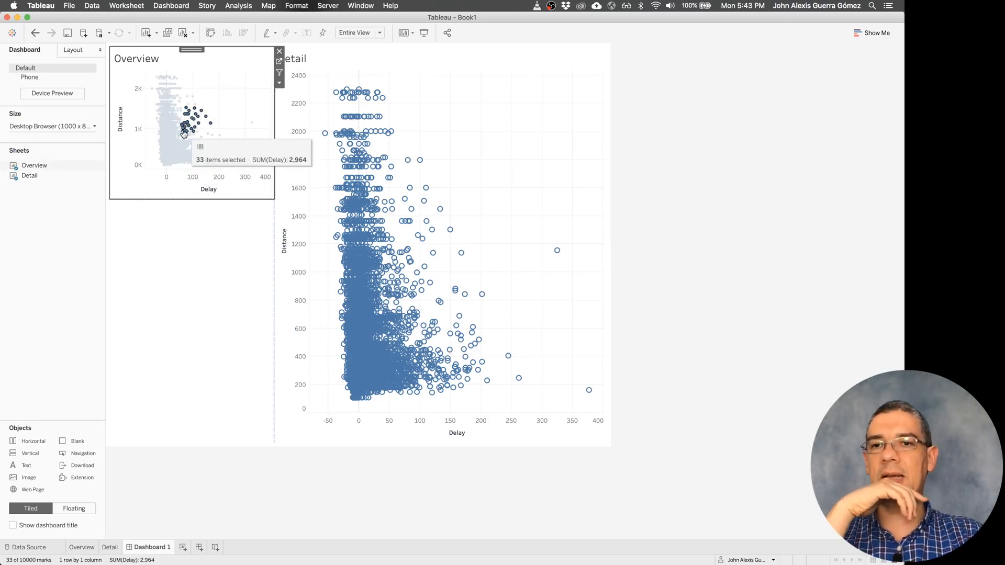
{"action": "left_click", "coordinate": [214, 90]}
{"action": "left_click_drag", "start_coordinate": [467, 126], "coordinate": [393, 202]}
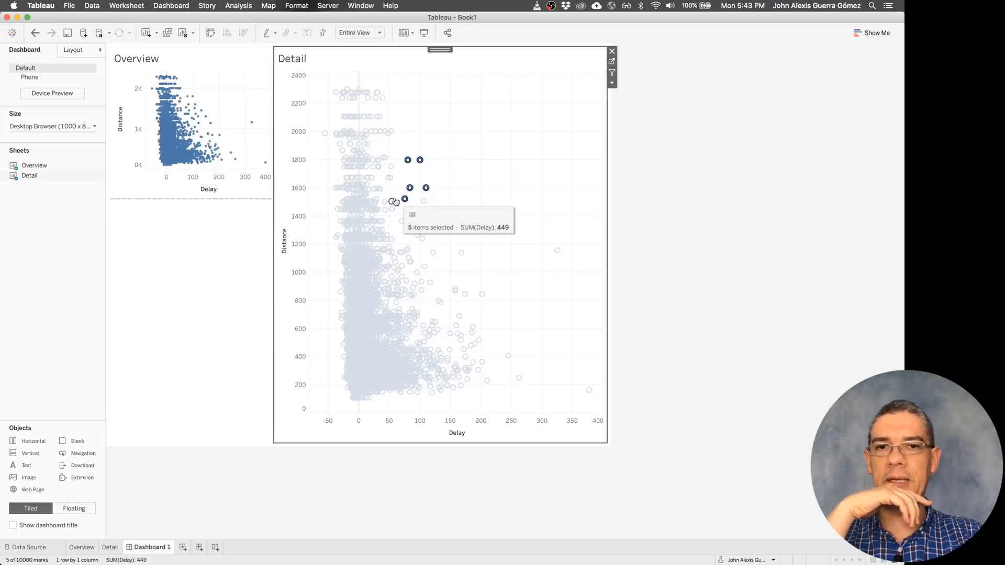
{"action": "left_click", "coordinate": [246, 141]}
{"action": "left_click_drag", "start_coordinate": [201, 107], "coordinate": [185, 134]}
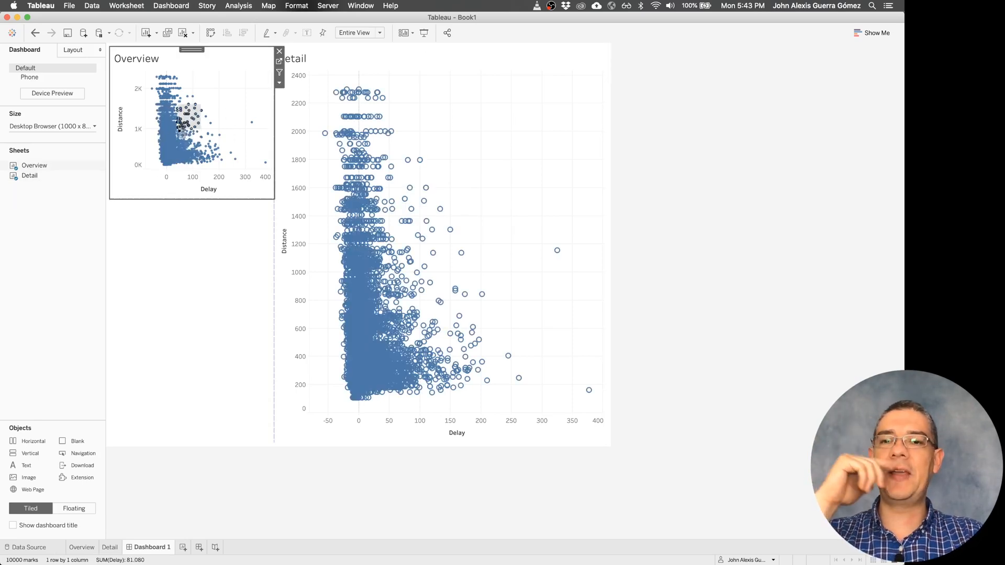
{"action": "left_click", "coordinate": [233, 100]}
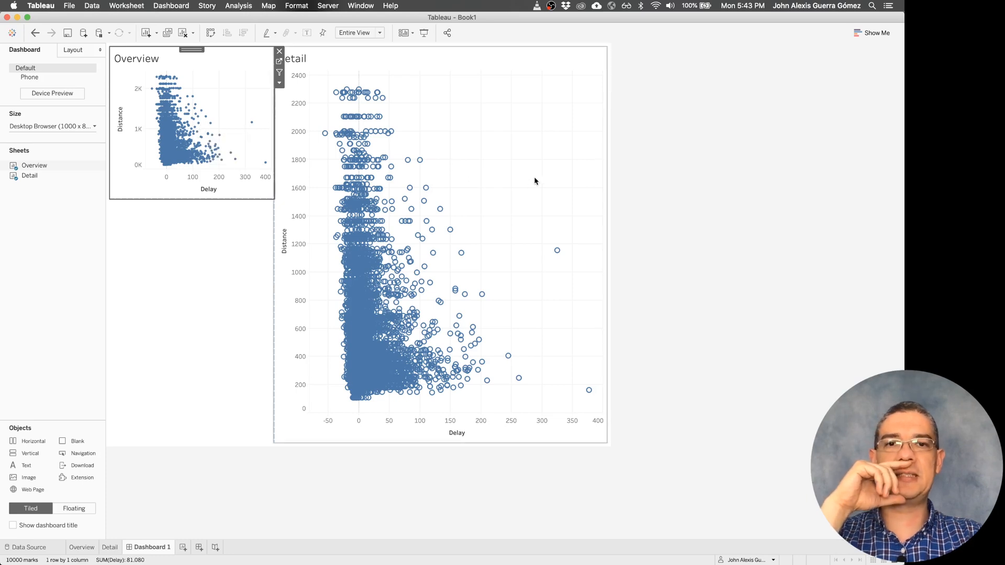
- Enable the Overview chart as a filter on the dashboard, test it on a group of its points, and clear the selection
{"action": "left_click", "coordinate": [279, 75]}
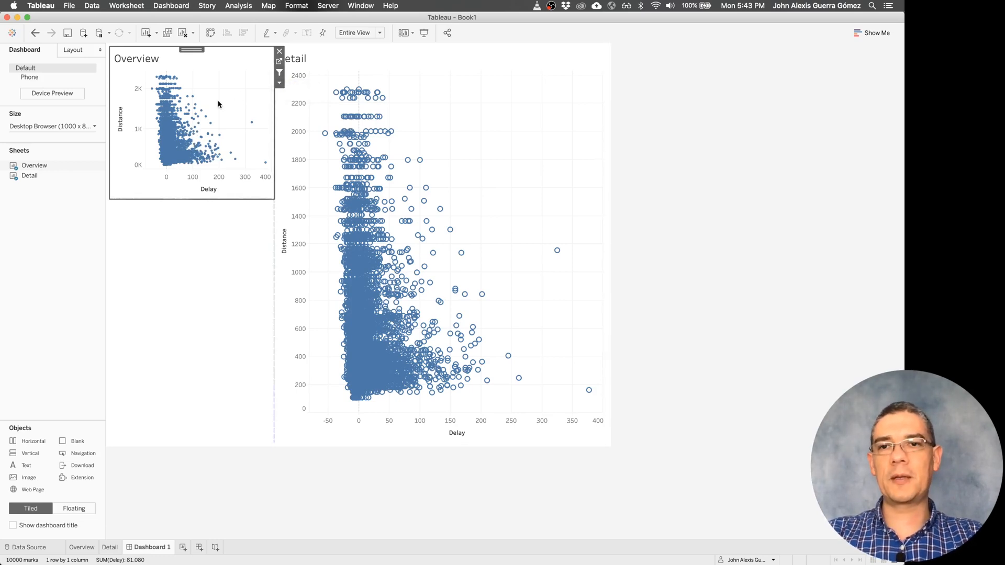
{"action": "left_click_drag", "start_coordinate": [219, 101], "coordinate": [192, 131]}
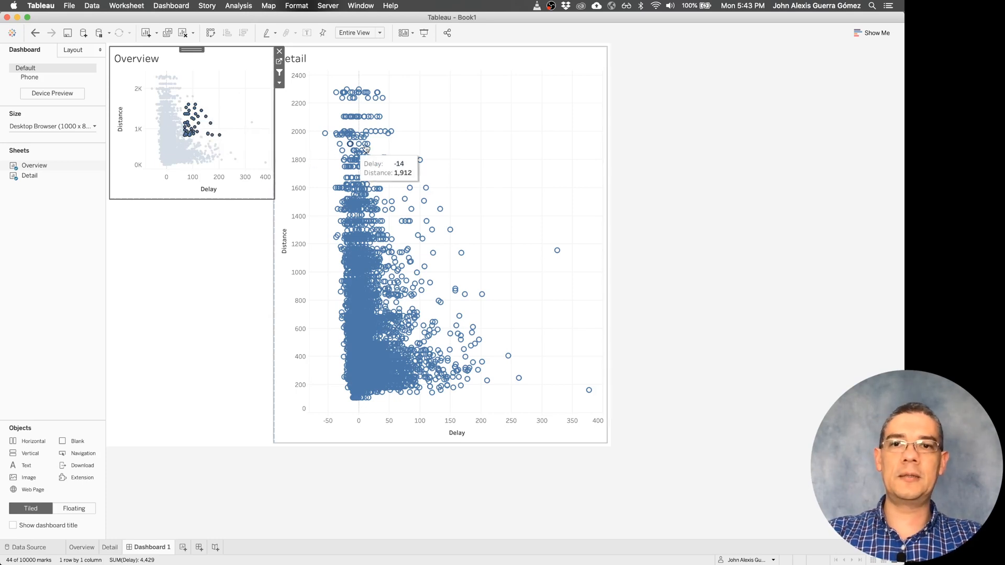
{"action": "left_click", "coordinate": [468, 143]}
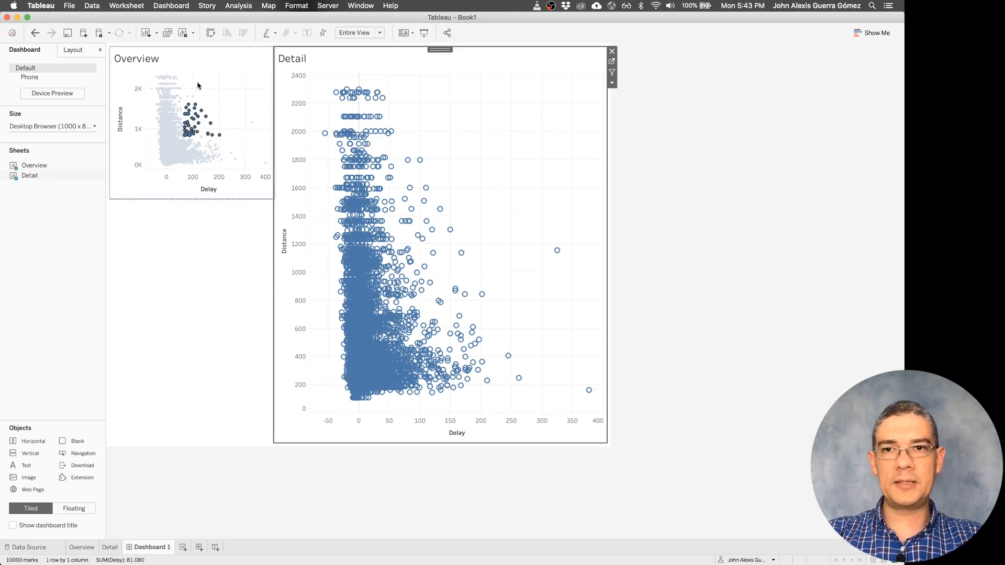
{"action": "left_click", "coordinate": [238, 101]}
{"action": "left_click", "coordinate": [241, 103]}
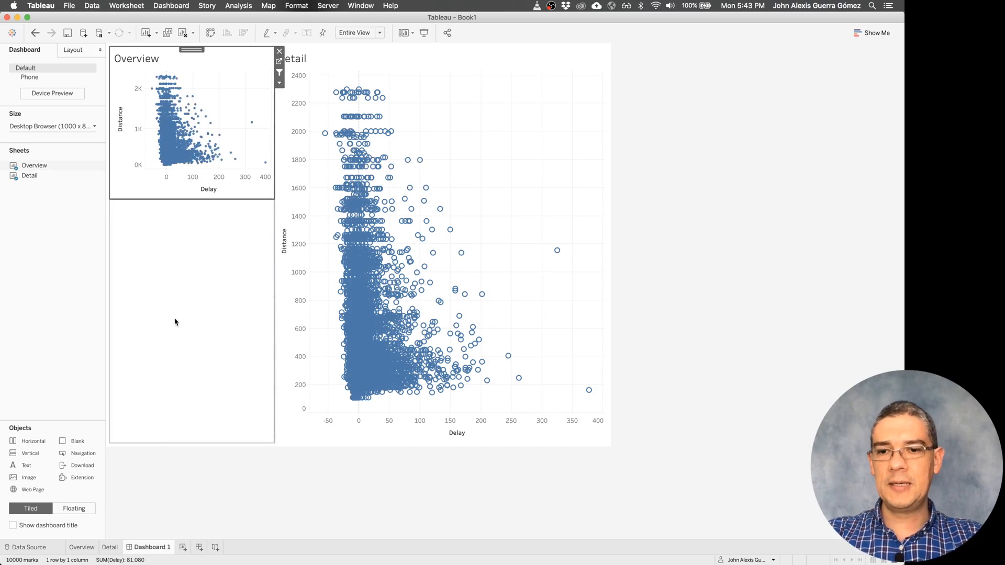
- Add the Id field as mark detail on both the Overview and Detail sheets, and return to Dashboard 1
{"action": "left_click", "coordinate": [82, 547]}
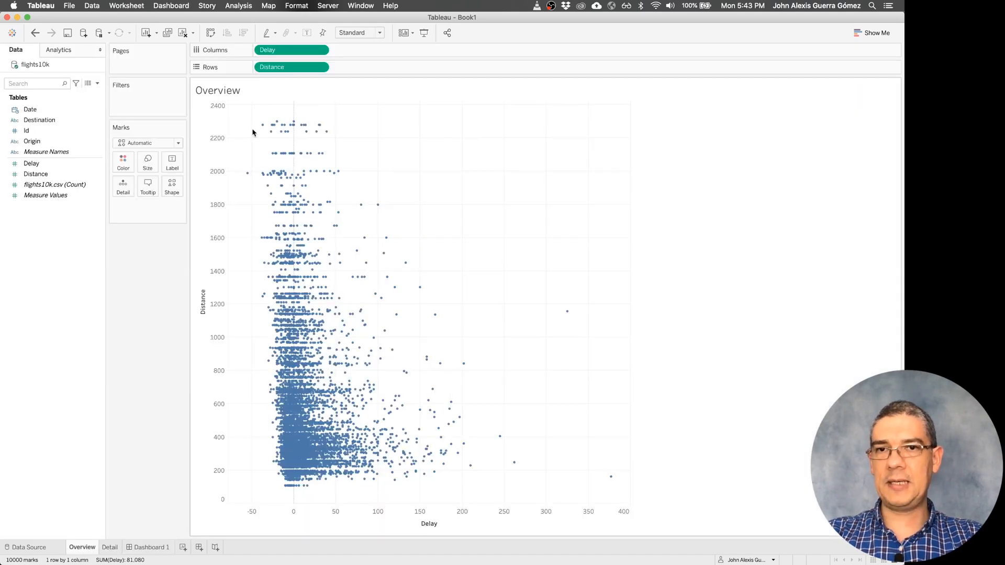
{"action": "left_click_drag", "start_coordinate": [57, 132], "coordinate": [129, 191]}
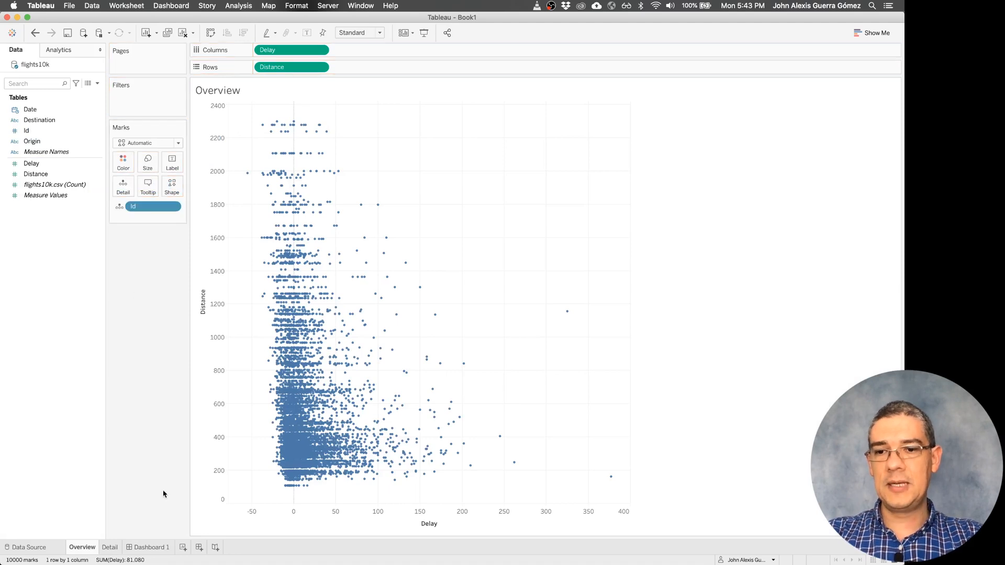
{"action": "left_click", "coordinate": [107, 547]}
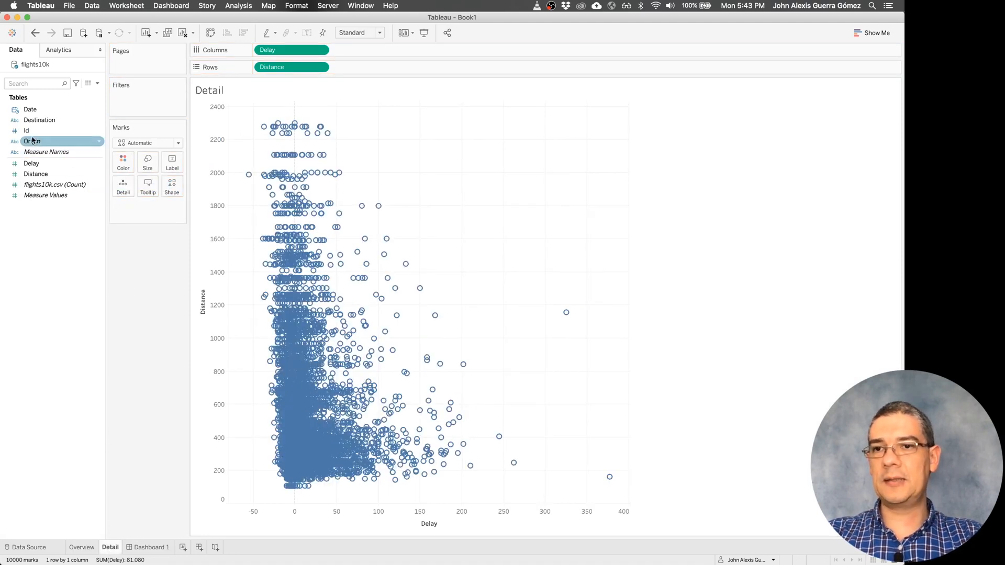
{"action": "left_click_drag", "start_coordinate": [42, 131], "coordinate": [123, 188]}
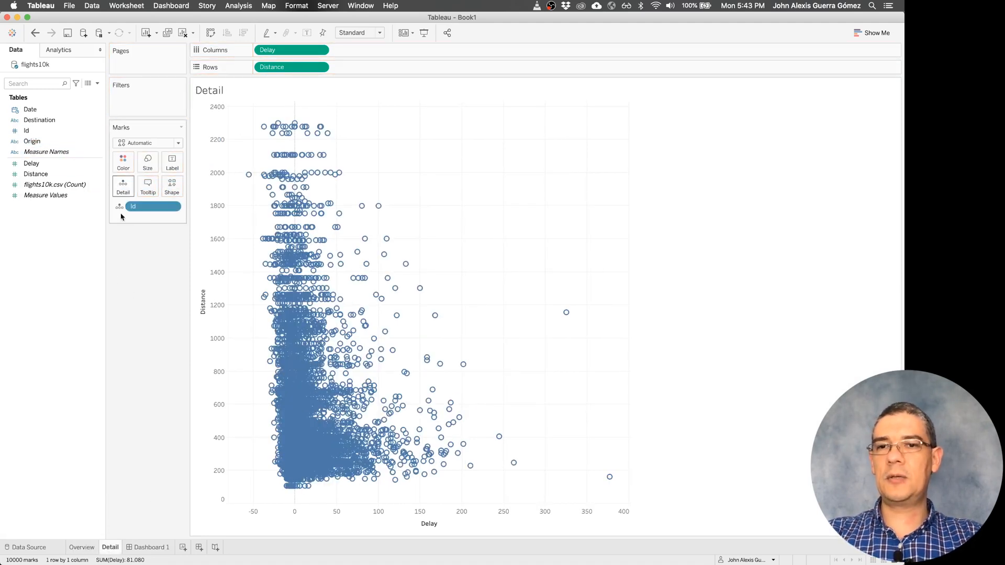
{"action": "left_click", "coordinate": [149, 546]}
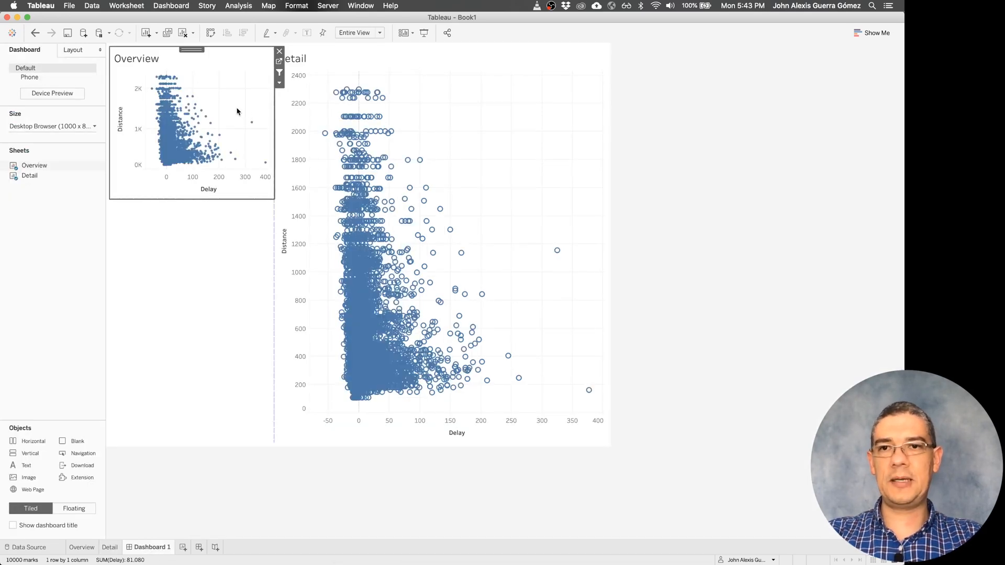
- Select several different groups of points in the Overview chart to check how they filter the Detail chart
{"action": "left_click_drag", "start_coordinate": [218, 104], "coordinate": [178, 143]}
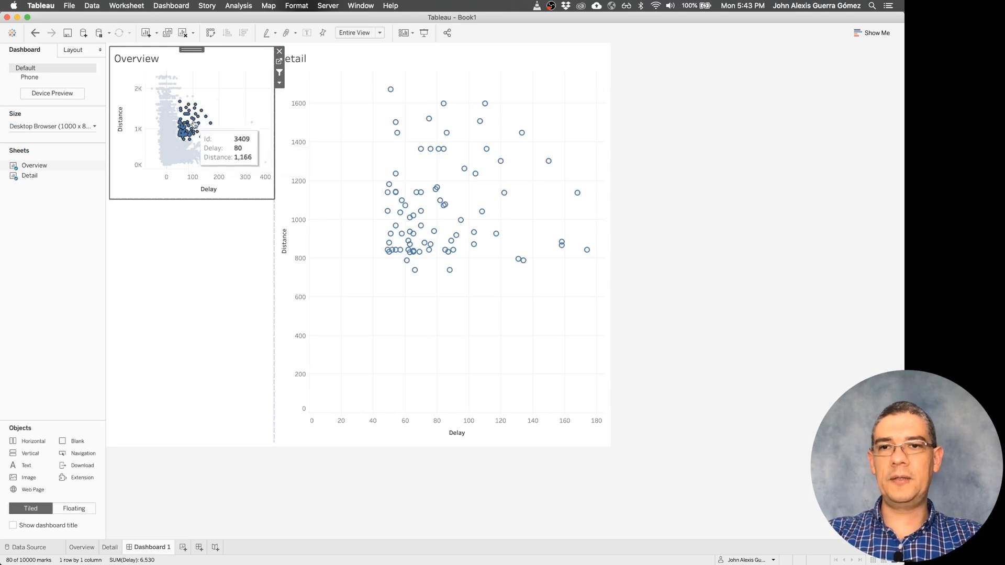
{"action": "left_click_drag", "start_coordinate": [224, 97], "coordinate": [185, 133]}
{"action": "left_click_drag", "start_coordinate": [220, 88], "coordinate": [156, 125]}
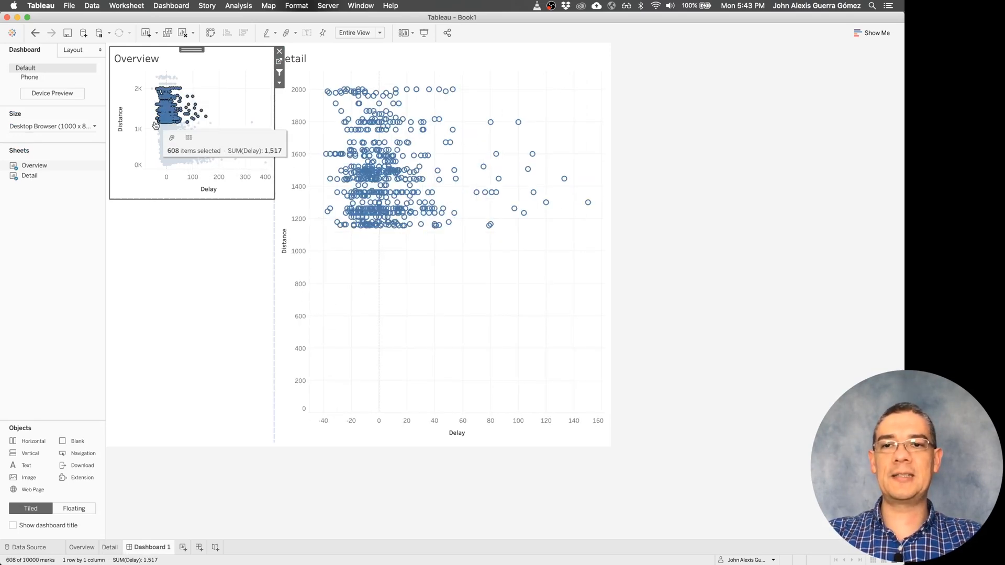
{"action": "left_click_drag", "start_coordinate": [238, 137], "coordinate": [184, 169]}
{"action": "left_click_drag", "start_coordinate": [219, 87], "coordinate": [171, 139]}
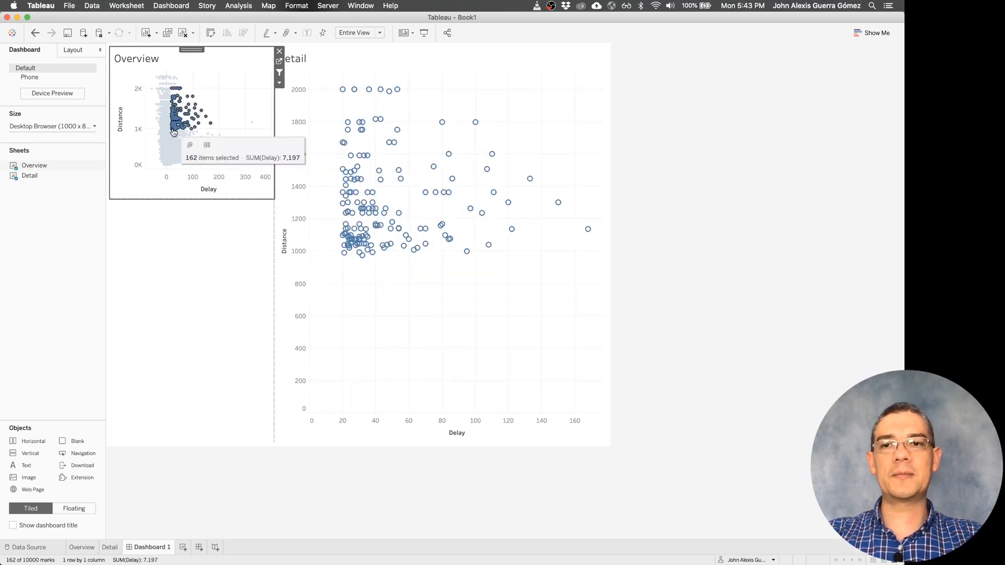
{"action": "left_click_drag", "start_coordinate": [194, 77], "coordinate": [156, 113]}
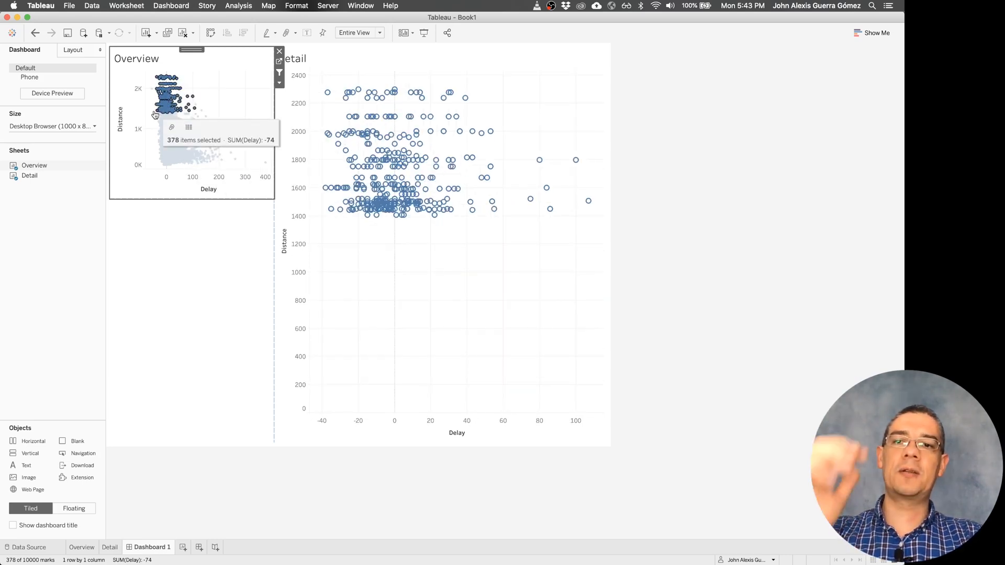
- Inspect the filters on the Overview and Detail sheets, and select a fresh group of Overview points on Dashboard 1
{"action": "left_click", "coordinate": [87, 548]}
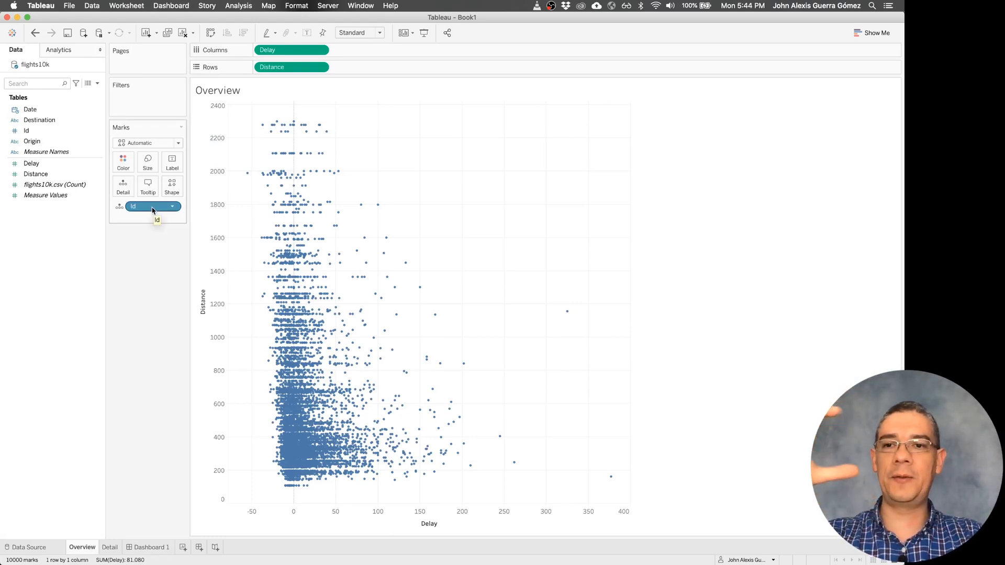
{"action": "left_click", "coordinate": [102, 548]}
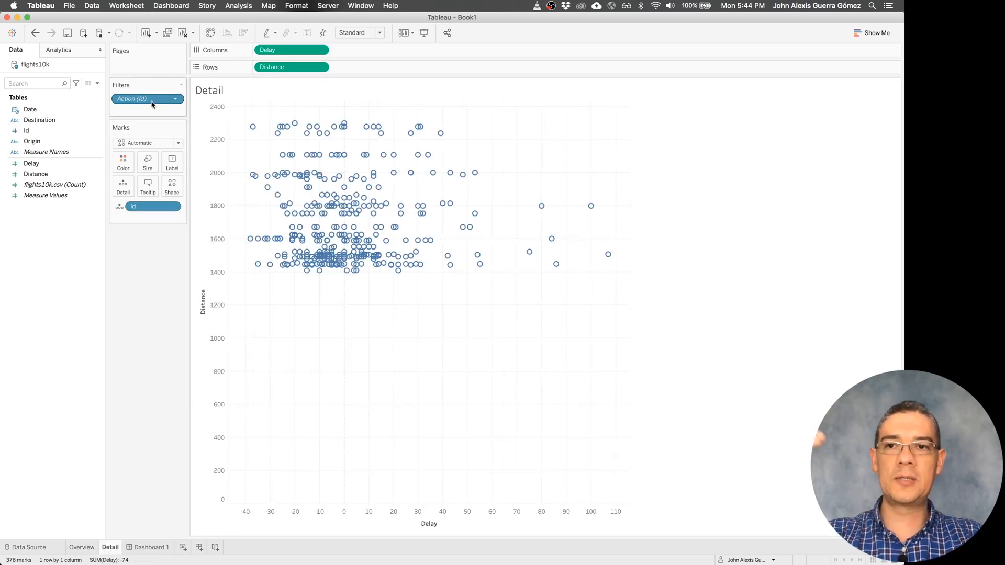
{"action": "left_click", "coordinate": [153, 547]}
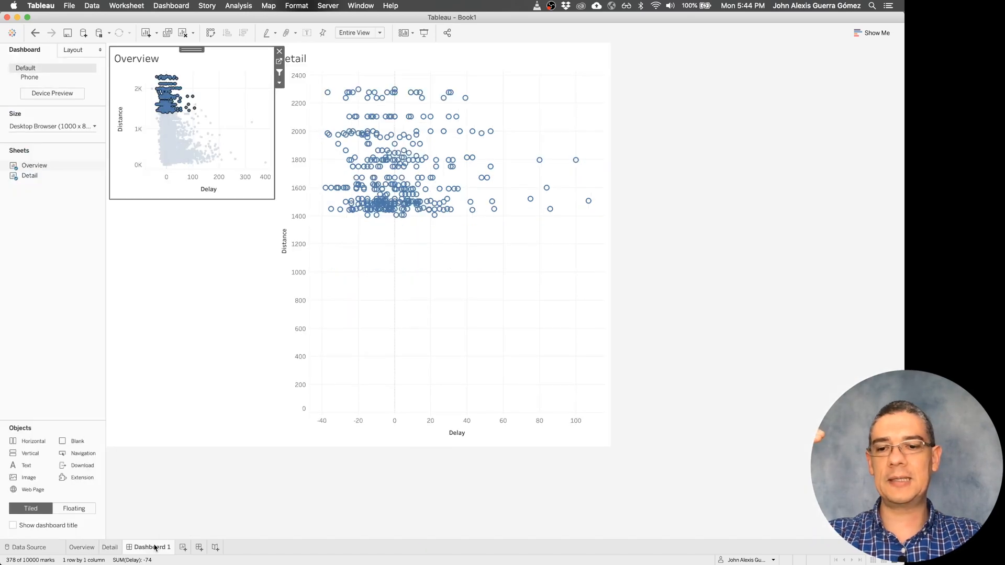
{"action": "left_click", "coordinate": [234, 109]}
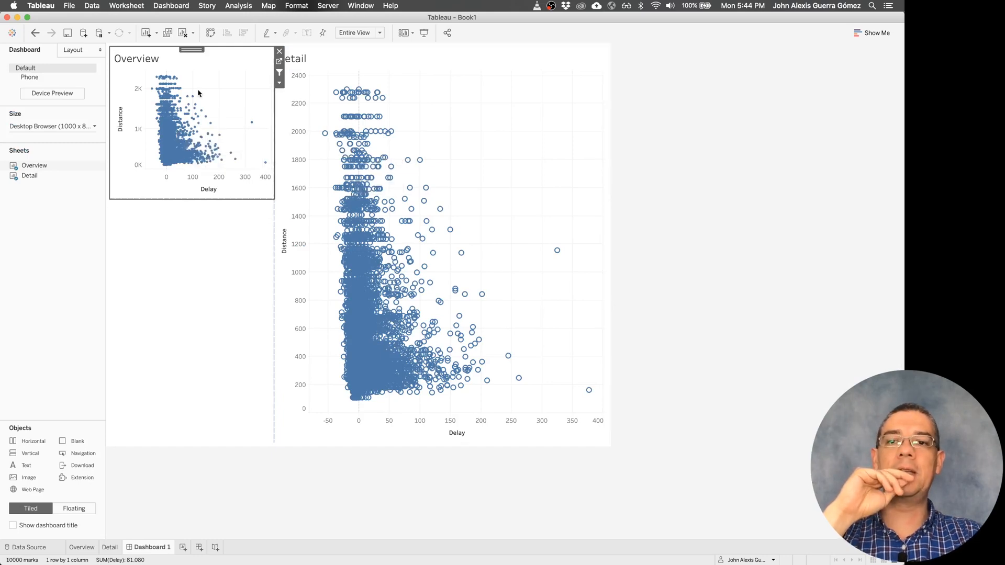
{"action": "left_click_drag", "start_coordinate": [200, 89], "coordinate": [158, 125]}
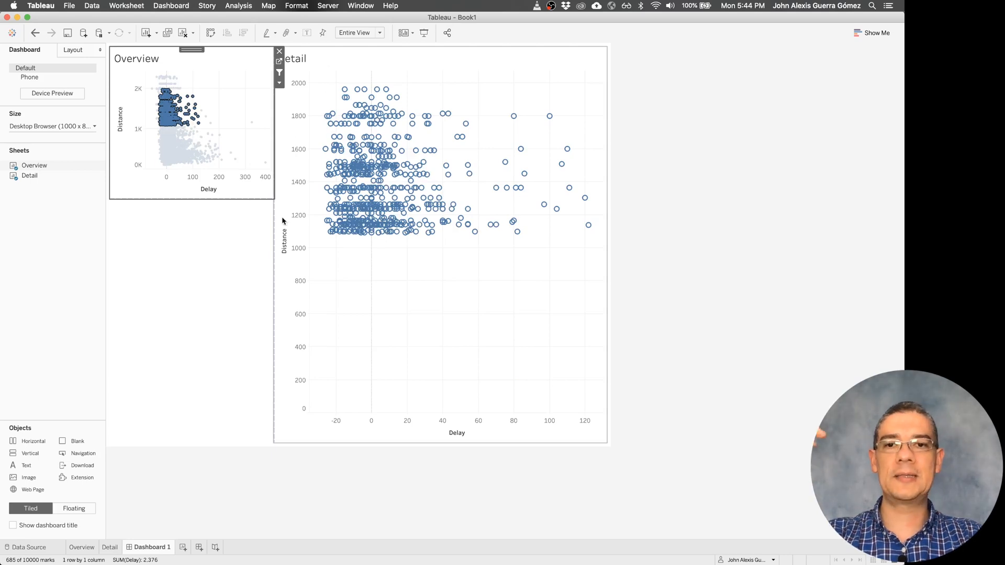
- Edit the dashboard's generated filter action so that it targets only the Detail sheet, excluding Overview
{"action": "left_click", "coordinate": [170, 5]}
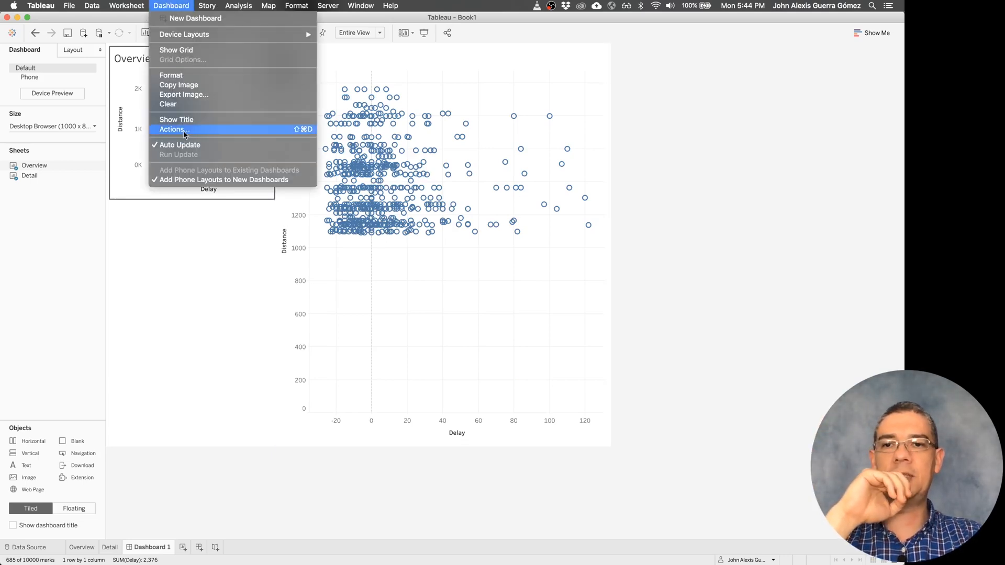
{"action": "left_click", "coordinate": [175, 129]}
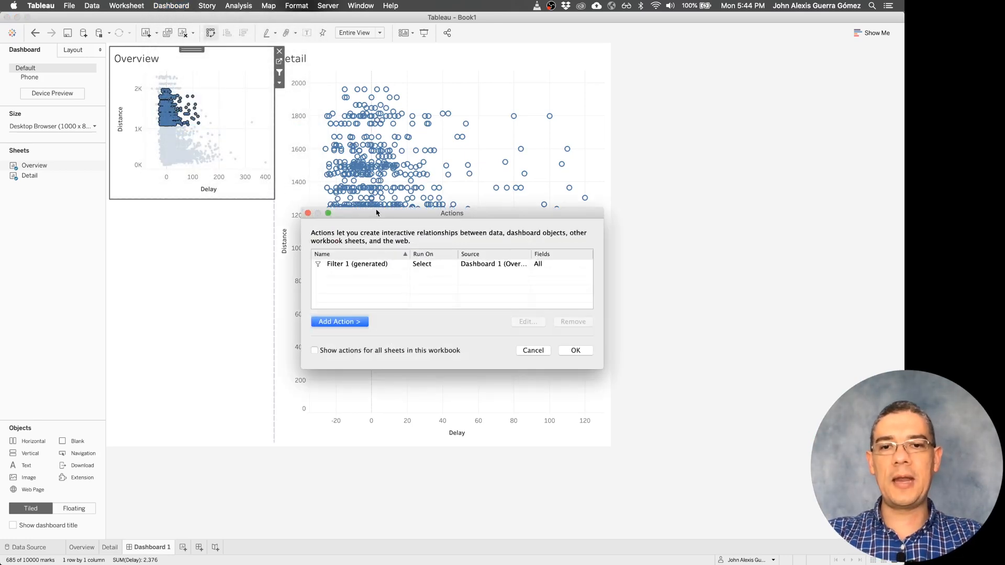
{"action": "left_click", "coordinate": [370, 268]}
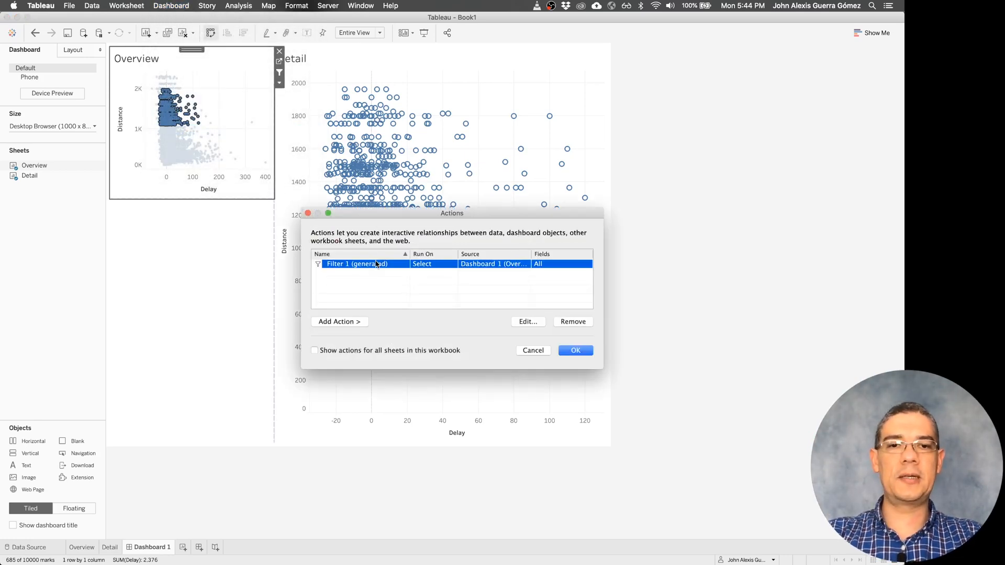
{"action": "left_click", "coordinate": [538, 322]}
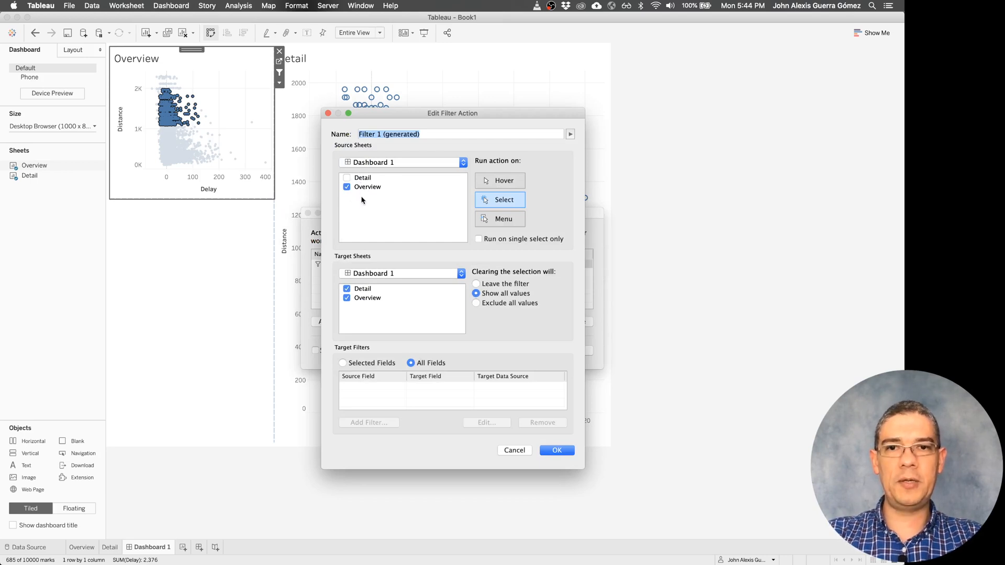
{"action": "left_click", "coordinate": [345, 298]}
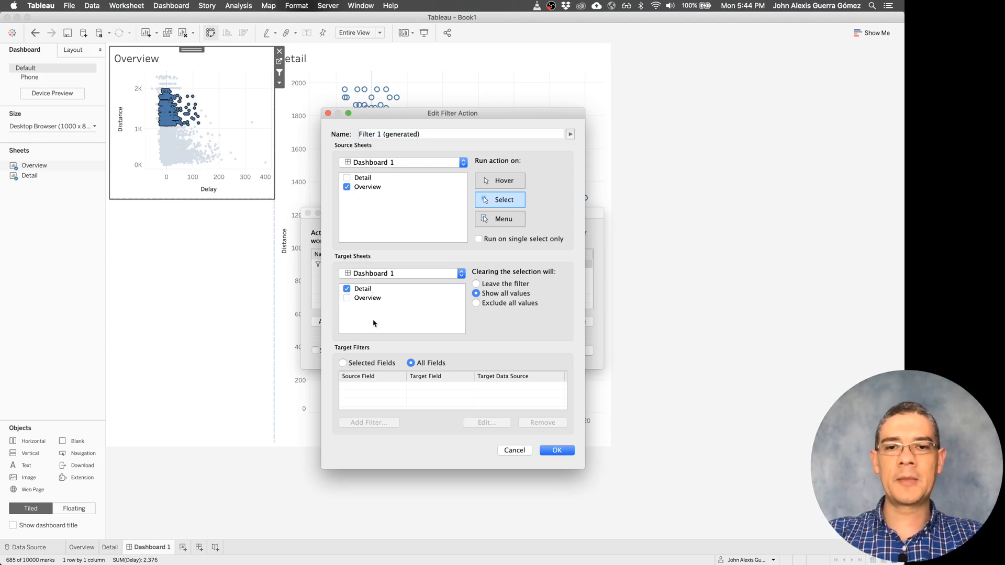
- Restrict the filter action to selected fields with Id mapped to Id, apply it, and test it by selecting points in Overview
{"action": "left_click", "coordinate": [372, 365]}
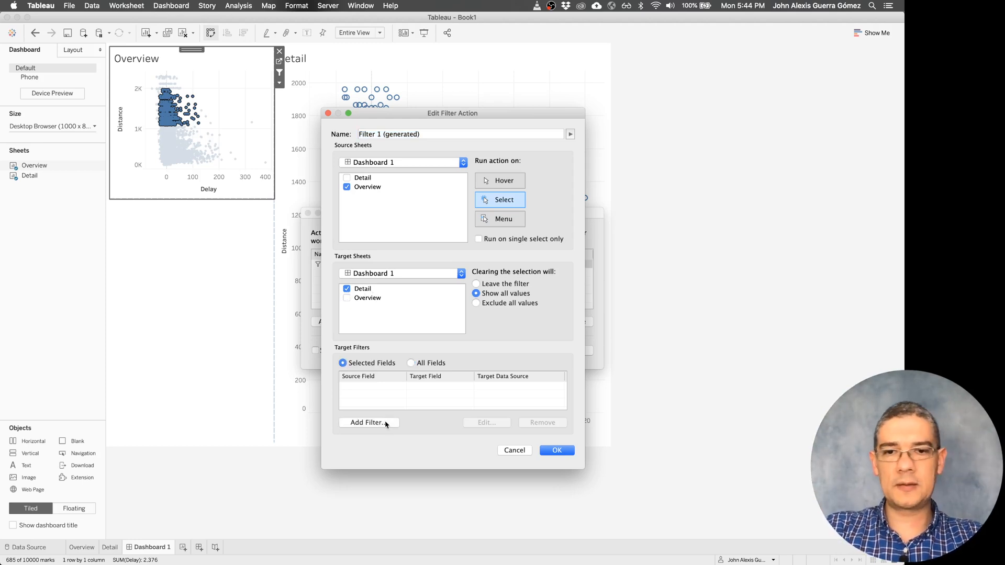
{"action": "left_click", "coordinate": [369, 423]}
{"action": "left_click", "coordinate": [427, 264]}
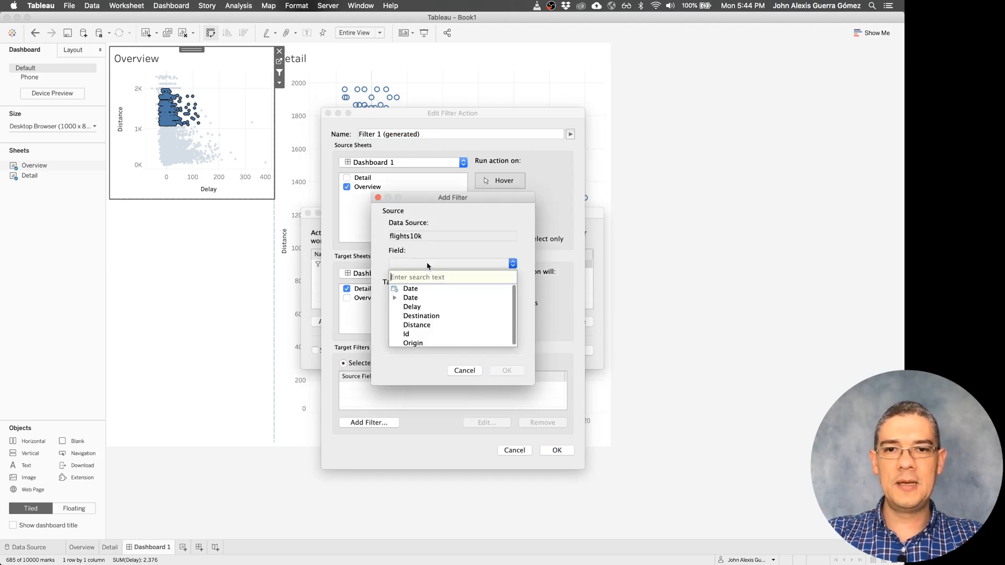
{"action": "left_click", "coordinate": [414, 334]}
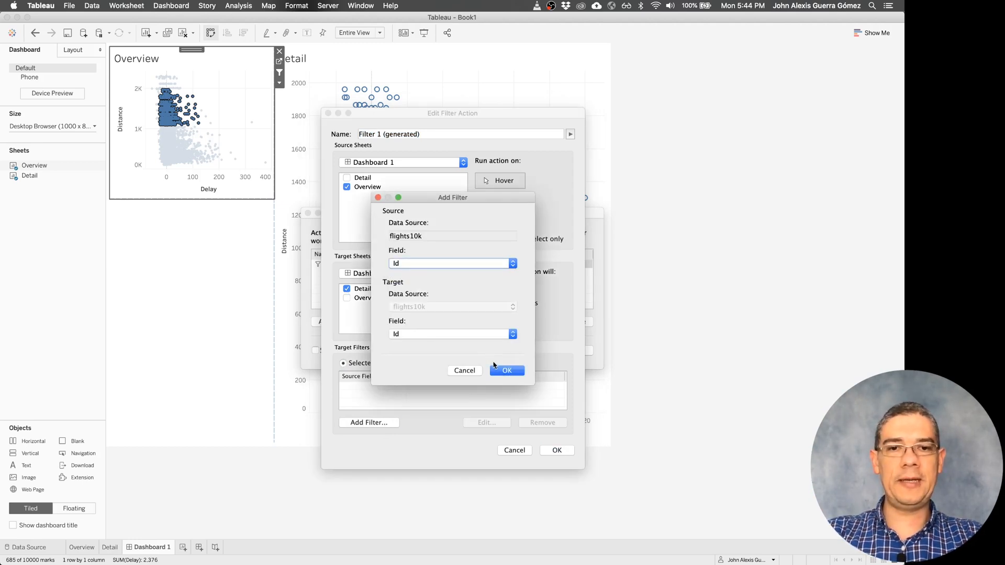
{"action": "left_click", "coordinate": [500, 370]}
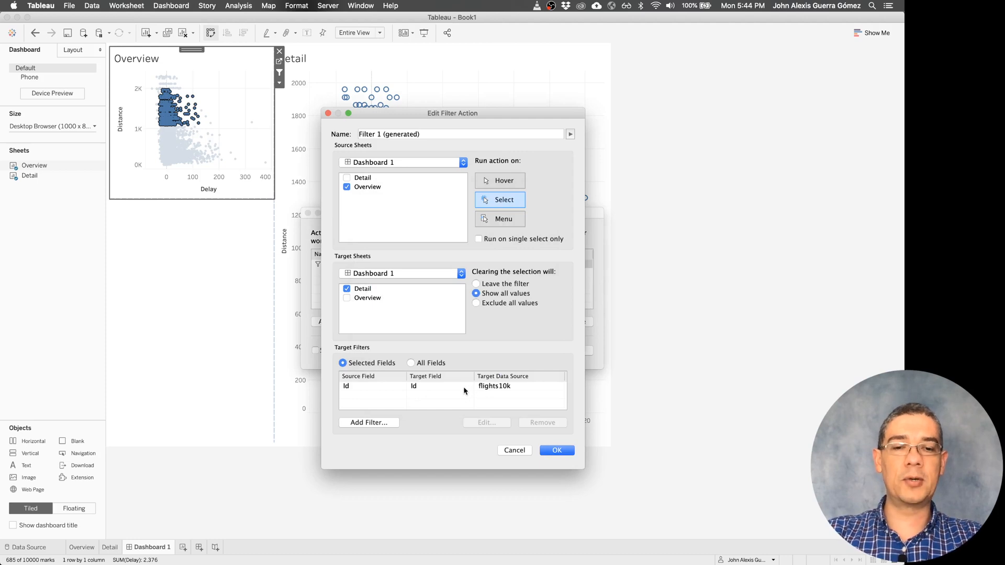
{"action": "left_click", "coordinate": [549, 451]}
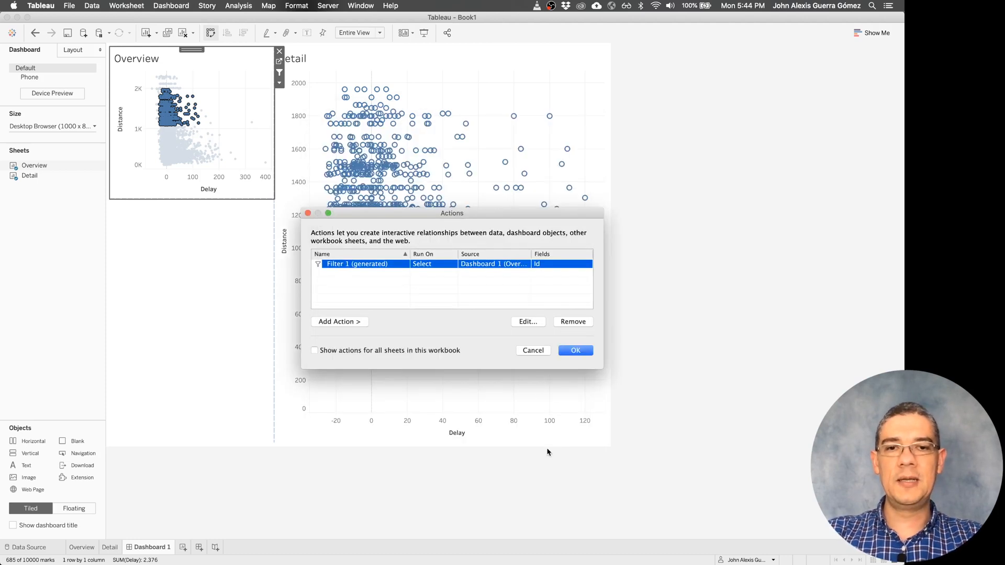
{"action": "left_click", "coordinate": [576, 351]}
{"action": "left_click_drag", "start_coordinate": [232, 100], "coordinate": [191, 143]}
{"action": "left_click_drag", "start_coordinate": [212, 75], "coordinate": [163, 94]}
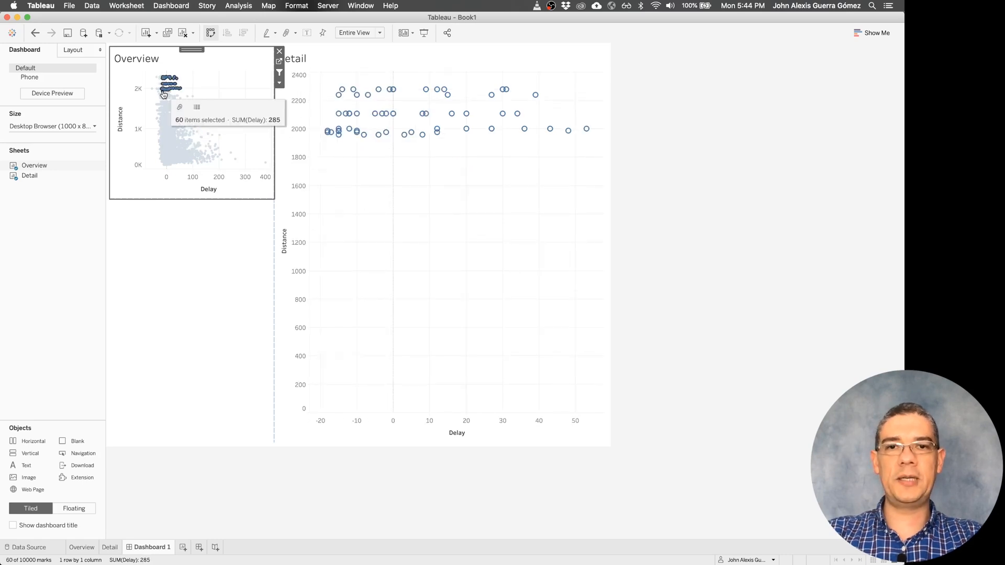
- Exclude zero from the automatic range of the Detail chart's Distance axis
{"action": "right_click", "coordinate": [281, 308]}
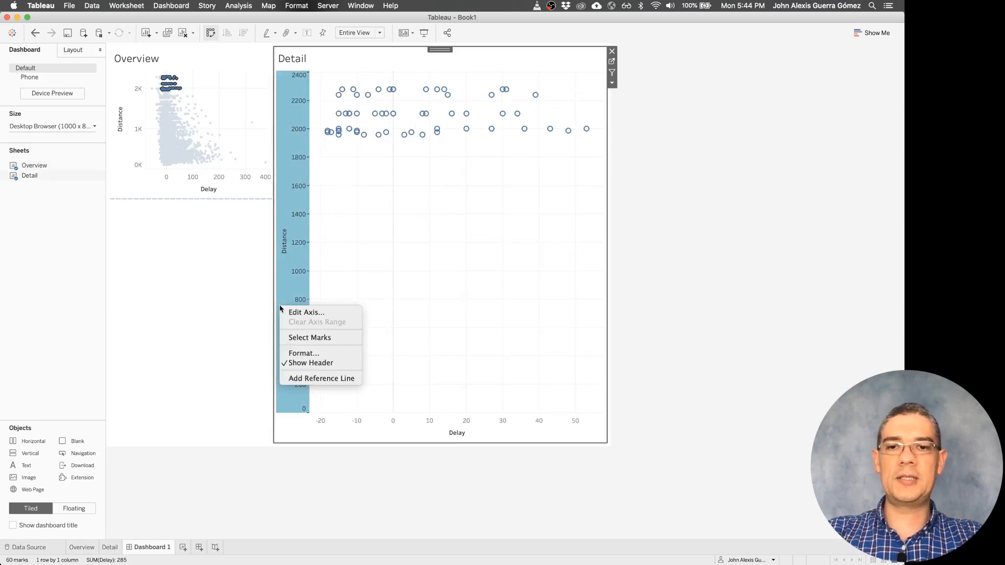
{"action": "left_click", "coordinate": [306, 312]}
{"action": "left_click", "coordinate": [526, 200]}
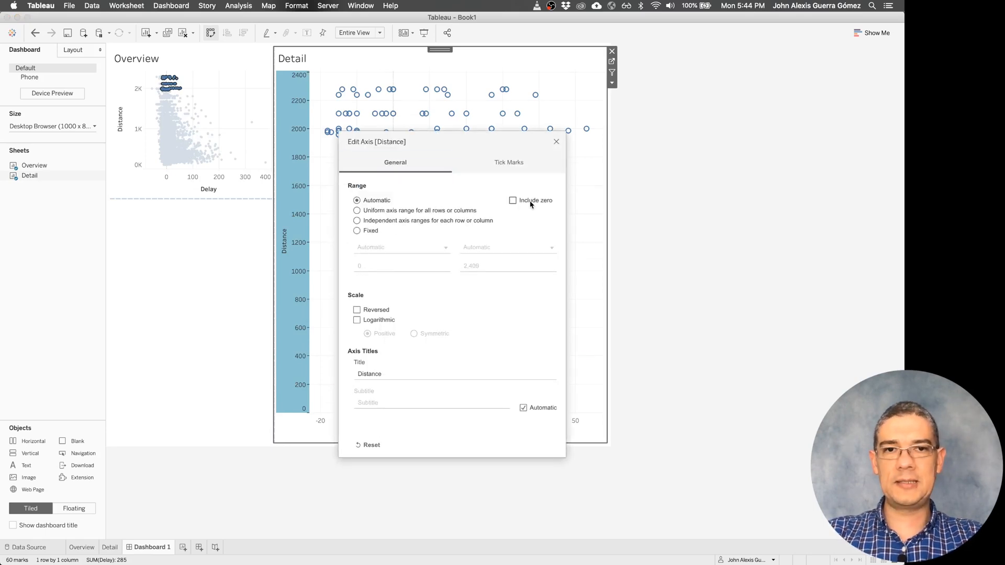
- Exclude zero from the automatic range of the Detail chart's Delay axis
{"action": "left_click", "coordinate": [556, 142]}
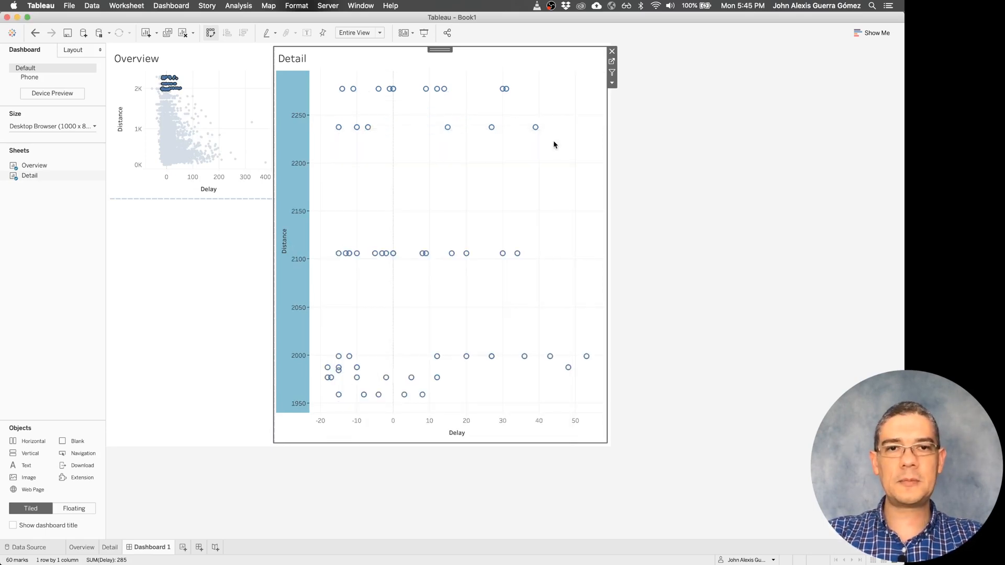
{"action": "right_click", "coordinate": [523, 439]}
{"action": "left_click", "coordinate": [529, 442]}
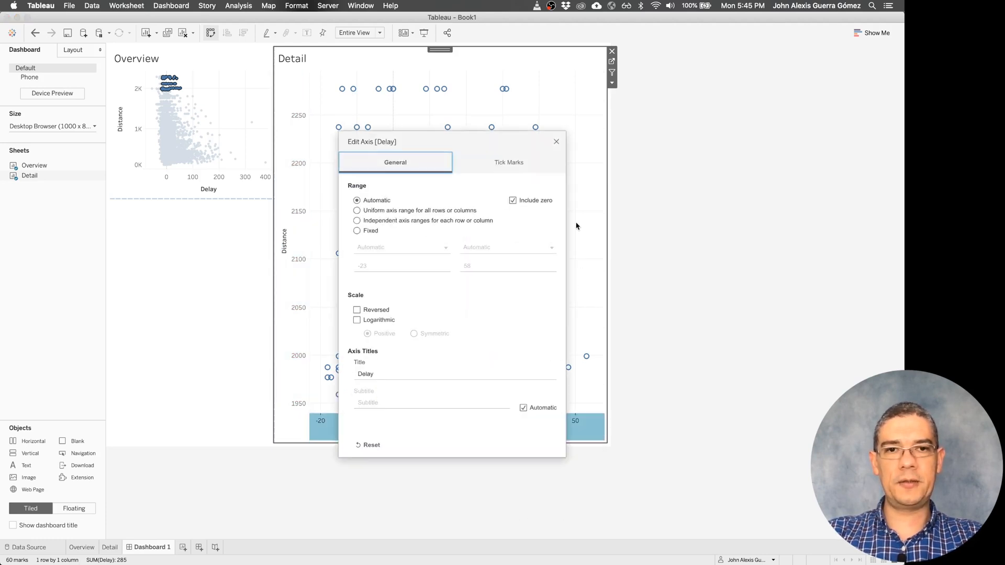
{"action": "left_click", "coordinate": [556, 142]}
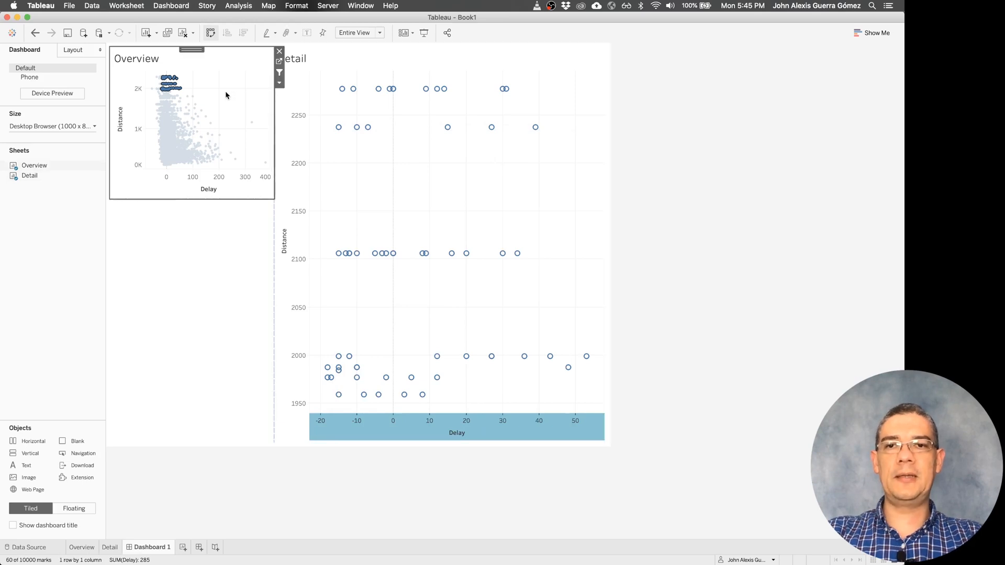
- Test how the Detail chart rescales by brushing different groups of points in Overview
{"action": "left_click_drag", "start_coordinate": [225, 91], "coordinate": [181, 149]}
{"action": "left_click_drag", "start_coordinate": [194, 85], "coordinate": [159, 103]}
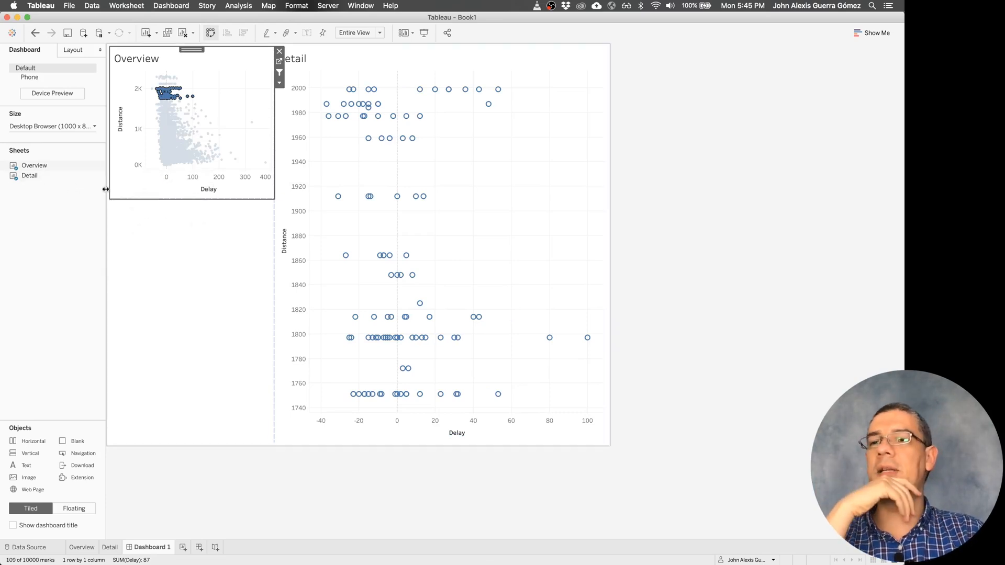
- Duplicate the Detail worksheet and place the copy below Overview on Dashboard 1
{"action": "left_click", "coordinate": [34, 175]}
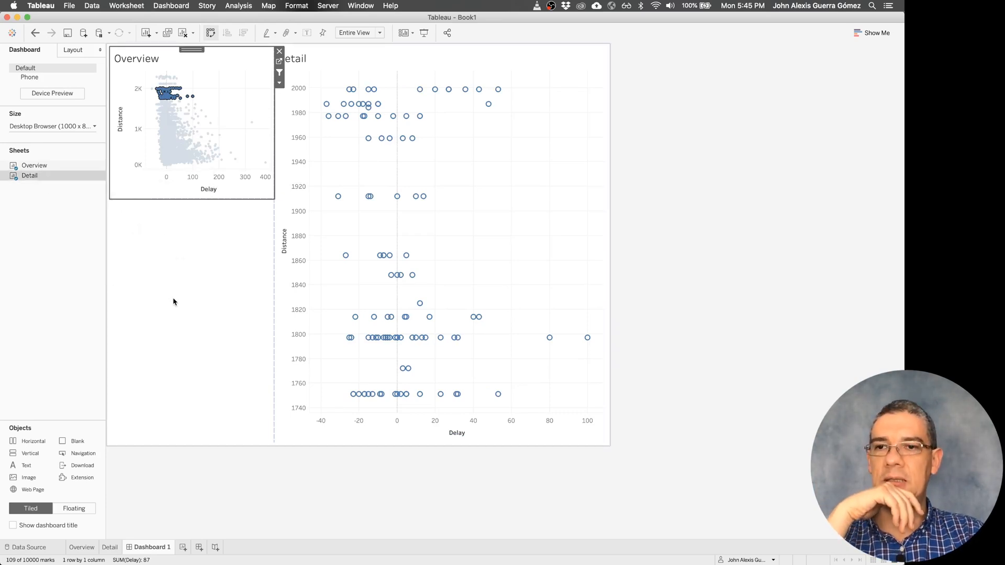
{"action": "left_click", "coordinate": [110, 547]}
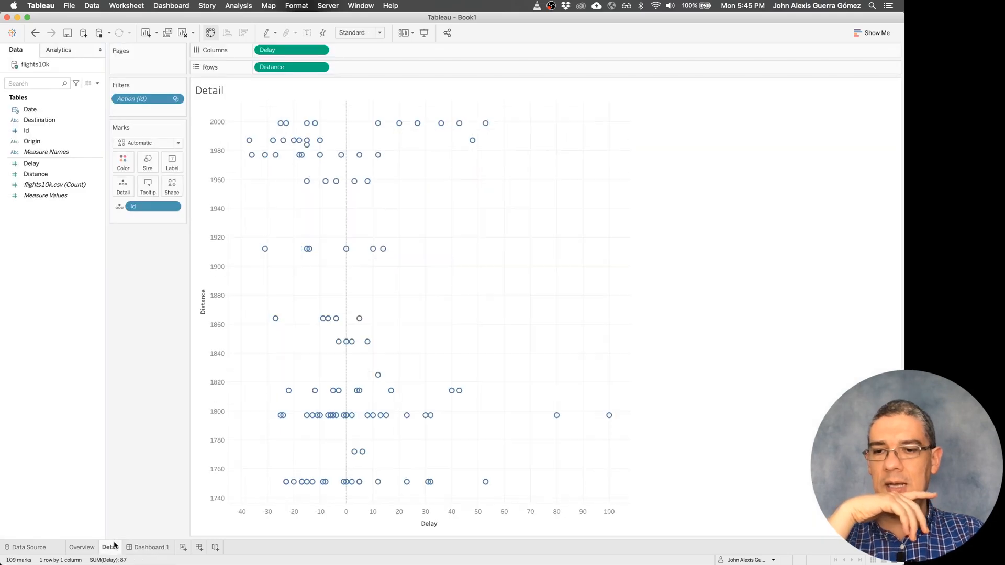
{"action": "right_click", "coordinate": [115, 546]}
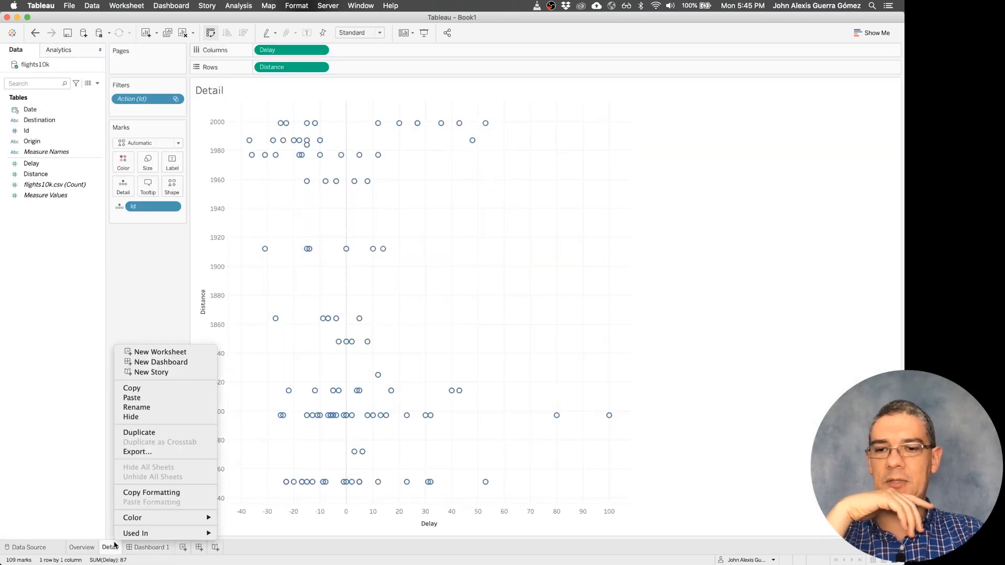
{"action": "left_click", "coordinate": [152, 433]}
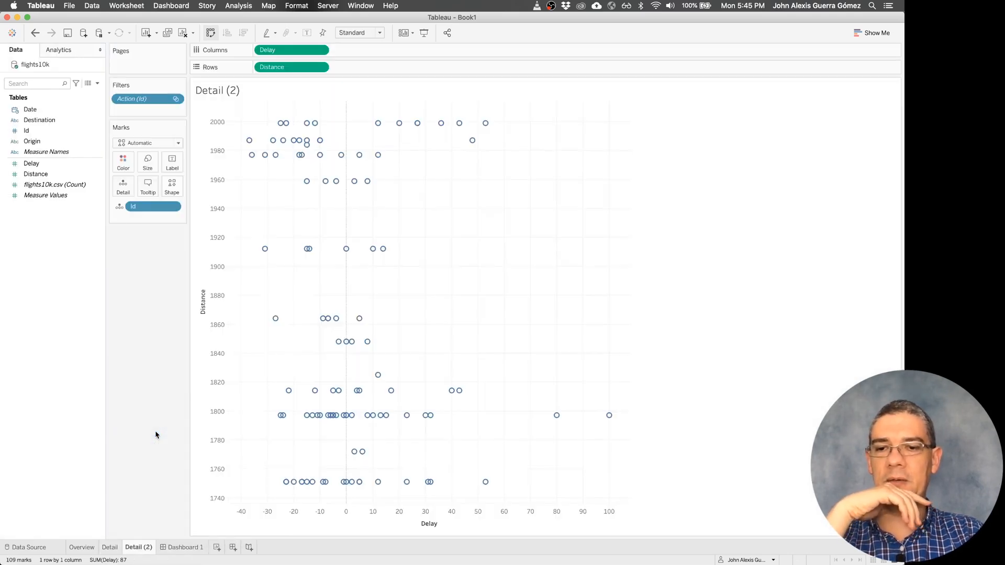
{"action": "left_click", "coordinate": [198, 547]}
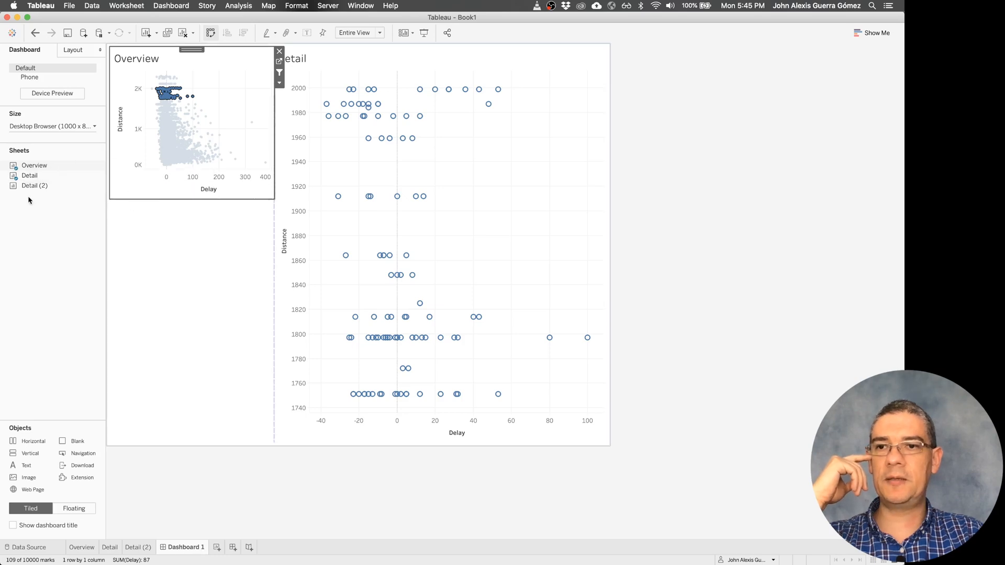
{"action": "left_click_drag", "start_coordinate": [31, 186], "coordinate": [184, 276]}
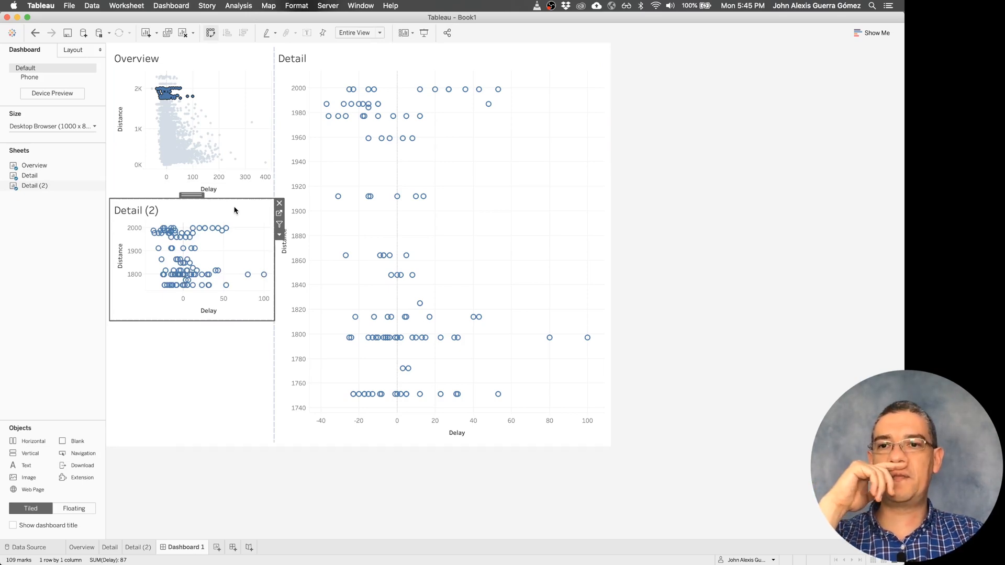
- Remove the Action (Id) filter from the Detail (2) worksheet and return to Dashboard 1
{"action": "left_click", "coordinate": [137, 548]}
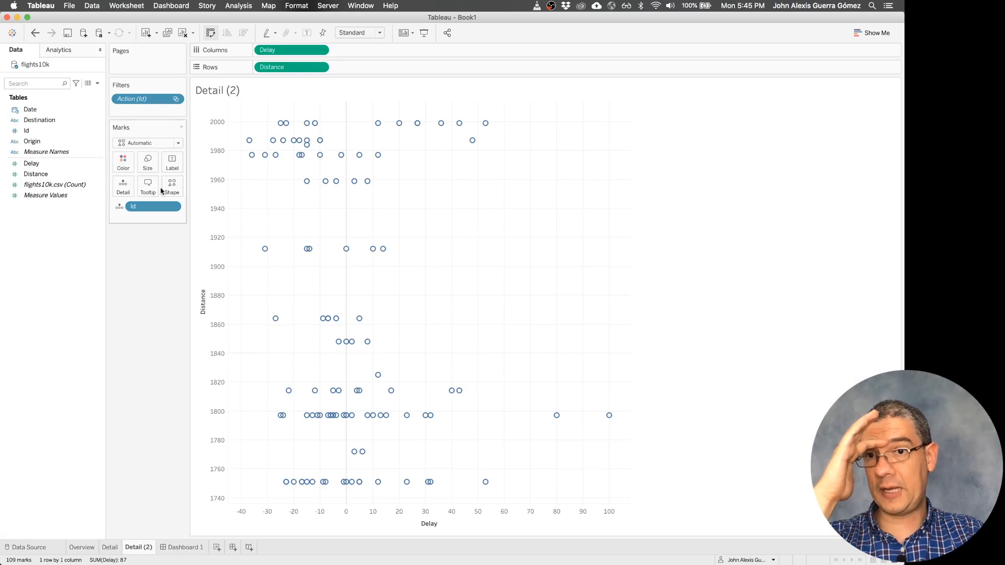
{"action": "left_click_drag", "start_coordinate": [151, 101], "coordinate": [145, 324]}
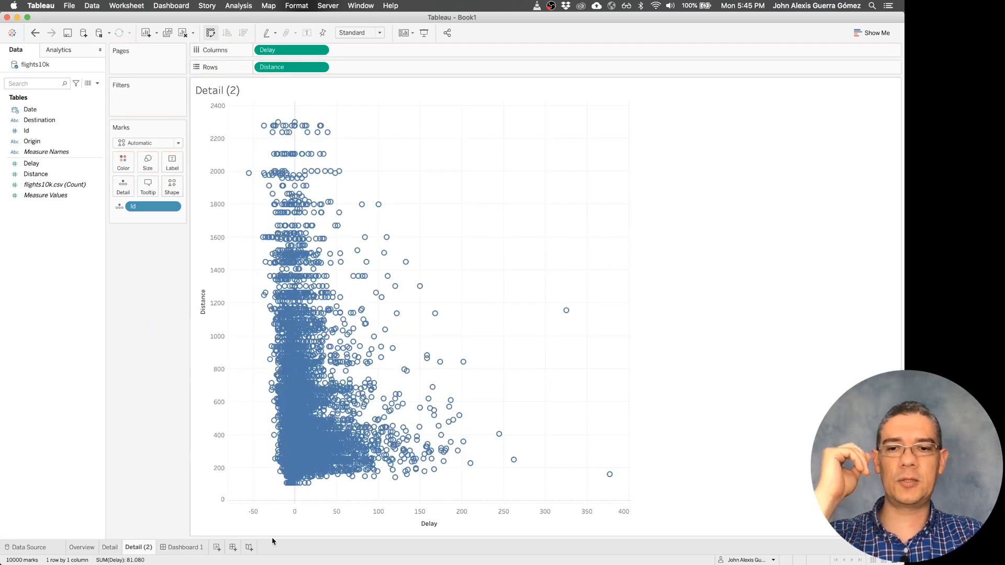
{"action": "left_click", "coordinate": [184, 547]}
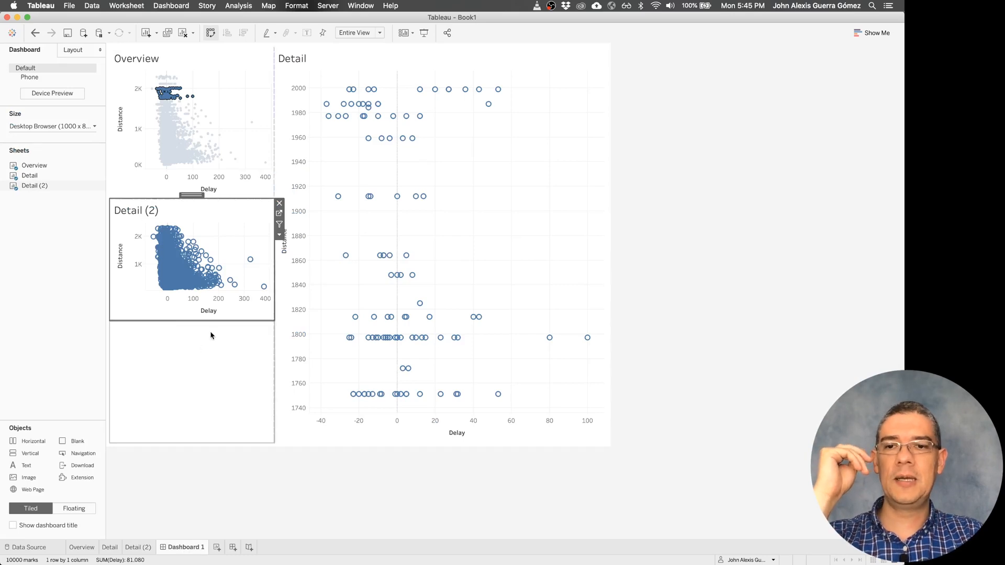
- Delete the blank below Detail (2) and insert a blank between Overview and Detail (2), adjusting its height
{"action": "left_click", "coordinate": [218, 363]}
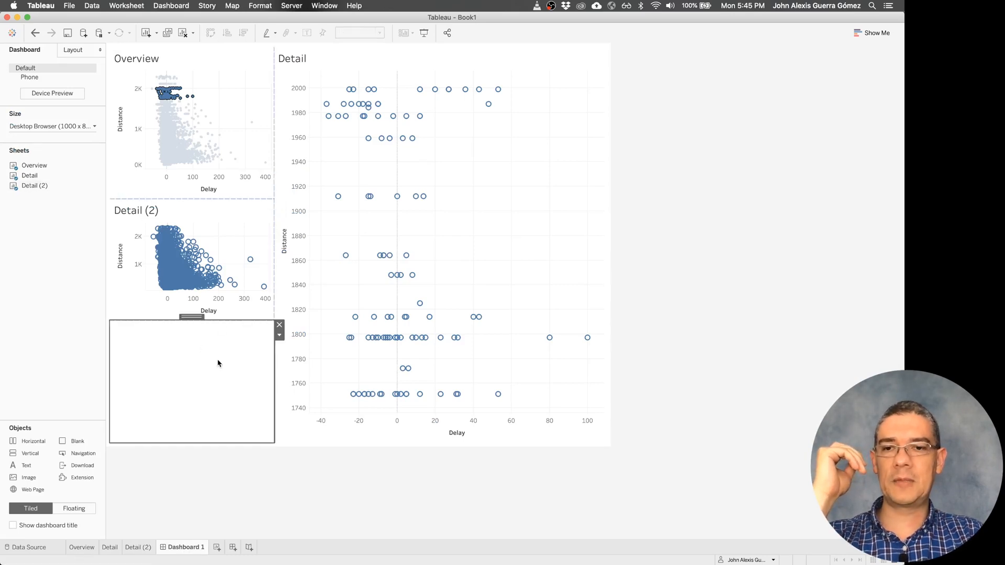
{"action": "left_click", "coordinate": [279, 325]}
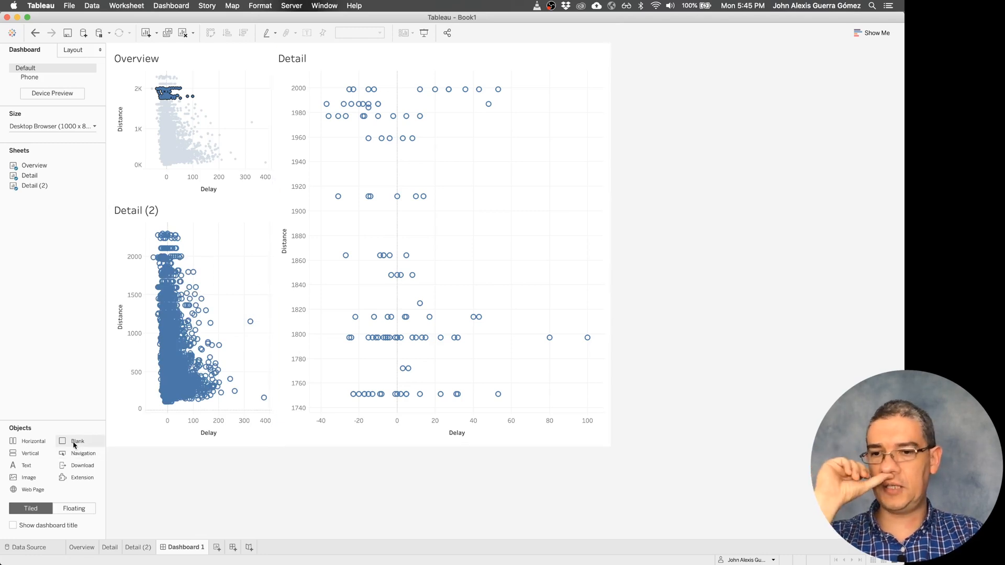
{"action": "left_click_drag", "start_coordinate": [76, 439], "coordinate": [190, 227]}
{"action": "left_click_drag", "start_coordinate": [226, 321], "coordinate": [228, 300]}
- Clear the Overview selection and start a new highlight action on Dashboard 1
{"action": "left_click", "coordinate": [241, 115]}
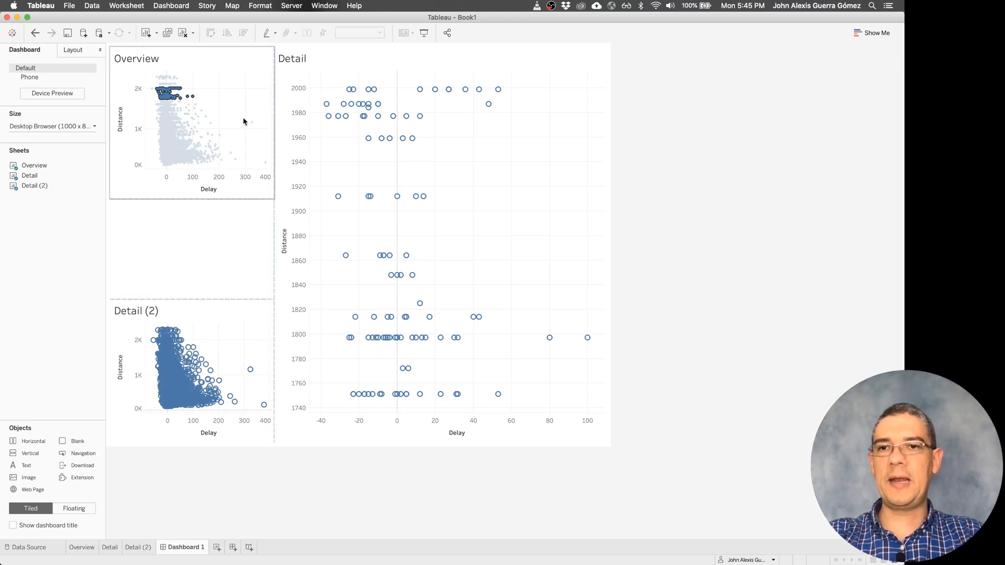
{"action": "left_click", "coordinate": [210, 100]}
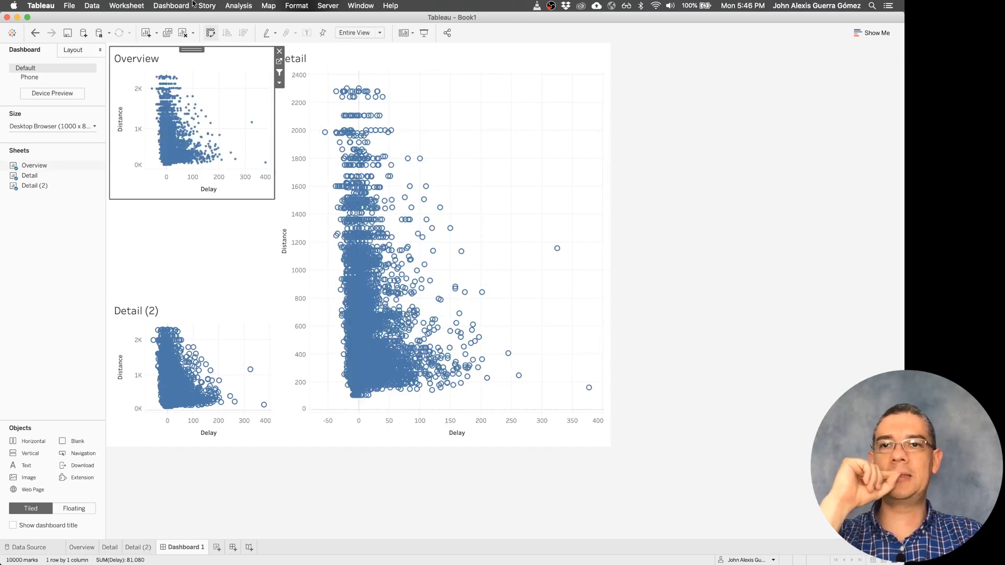
{"action": "left_click", "coordinate": [172, 5]}
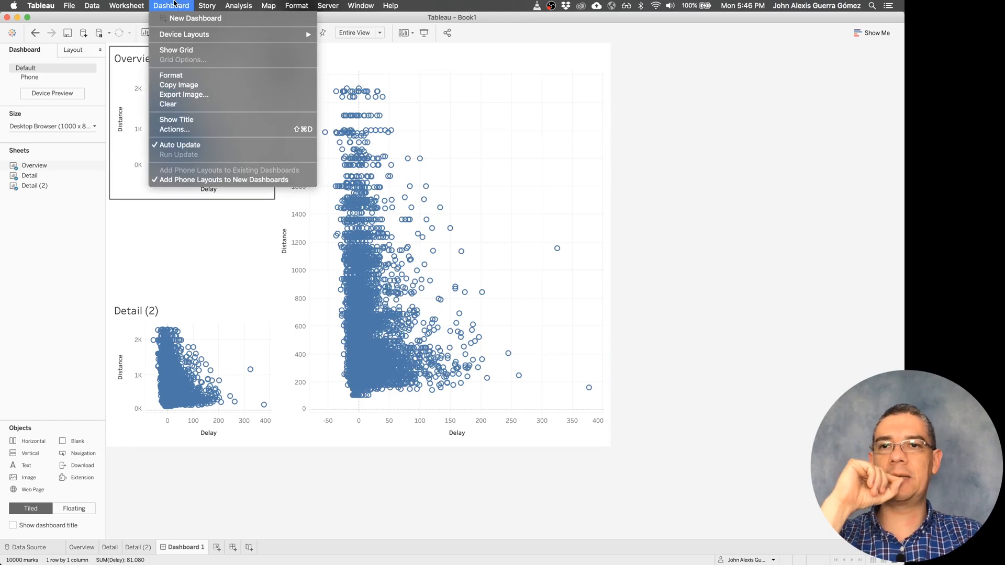
{"action": "left_click", "coordinate": [189, 129]}
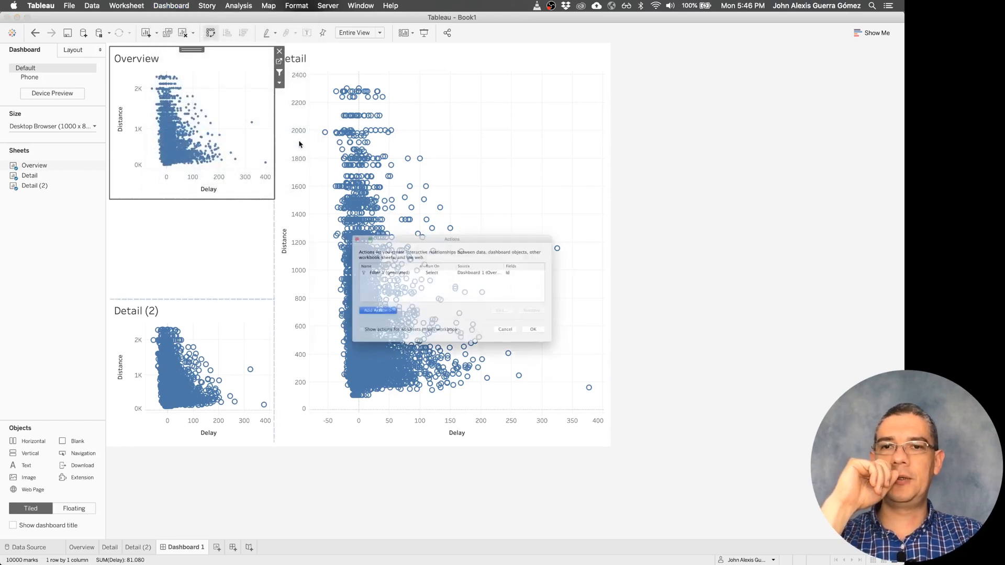
{"action": "left_click", "coordinate": [371, 270]}
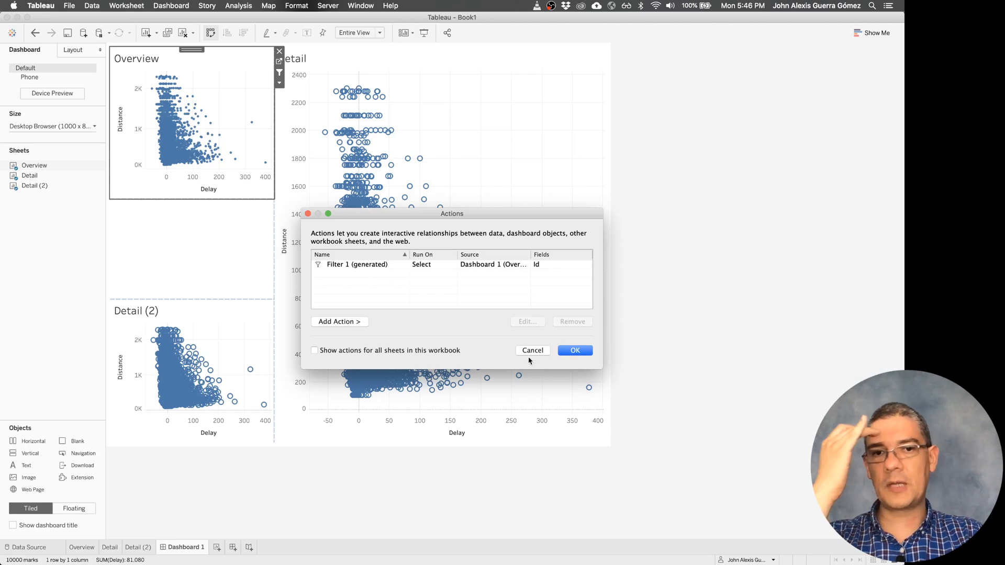
{"action": "left_click", "coordinate": [347, 321]}
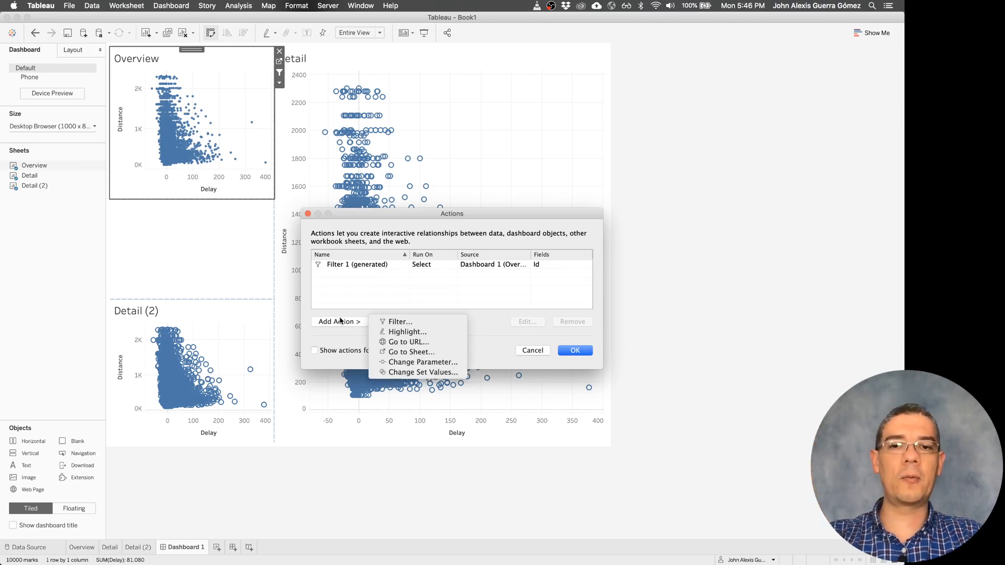
{"action": "left_click", "coordinate": [404, 332]}
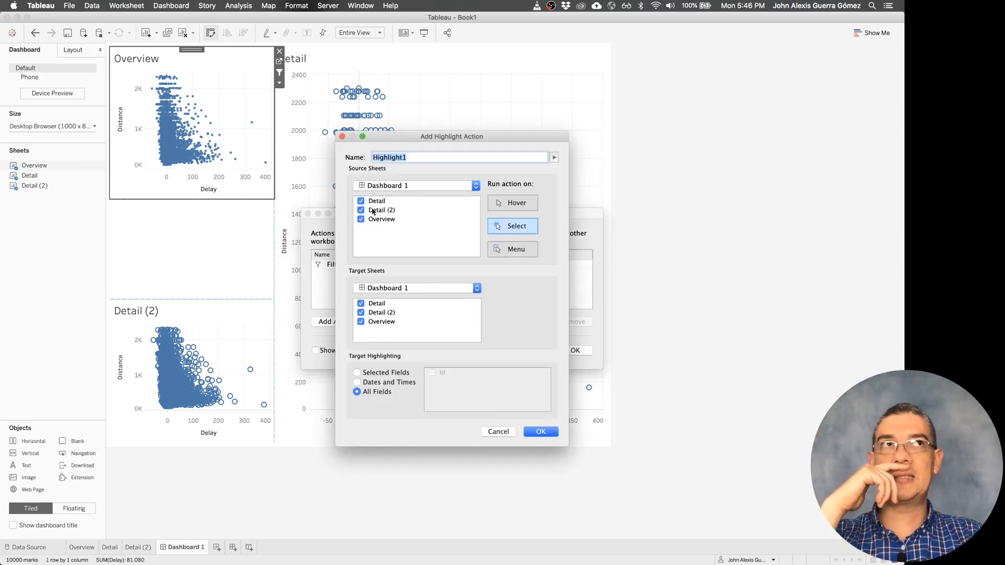
- Set the highlight action's sources to Detail and Overview, target only Detail (2), and apply it
{"action": "left_click", "coordinate": [361, 220]}
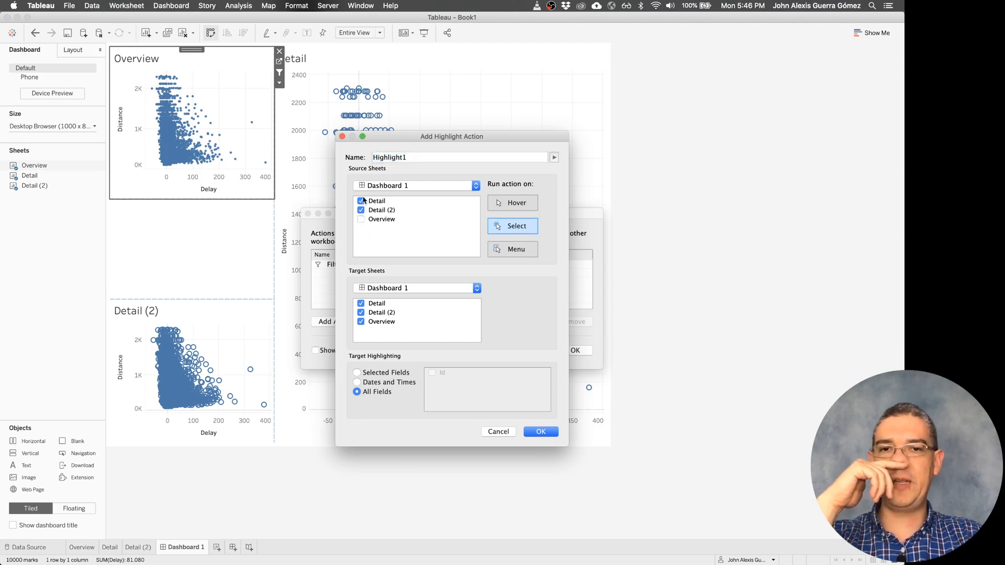
{"action": "left_click", "coordinate": [361, 220]}
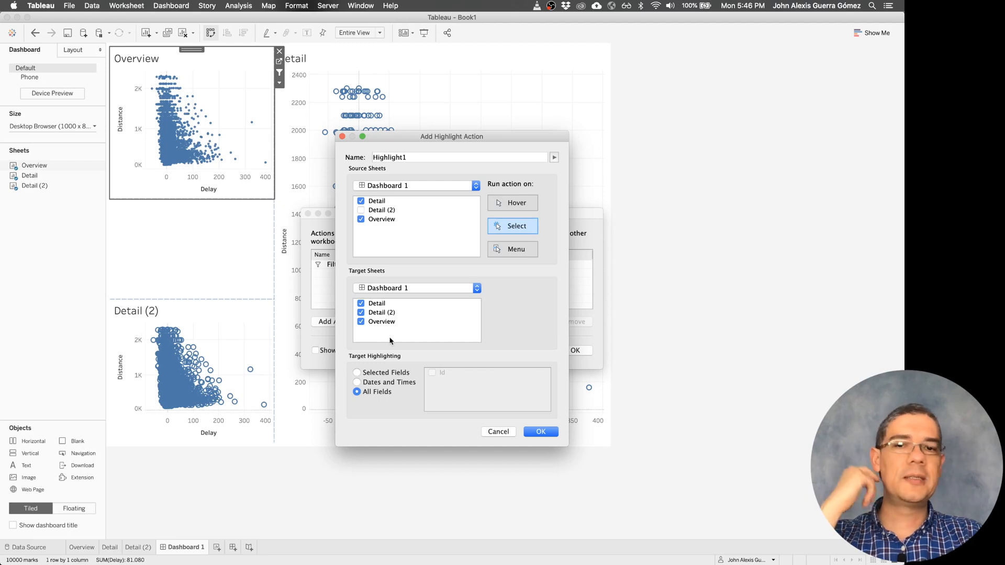
{"action": "left_click", "coordinate": [361, 322]}
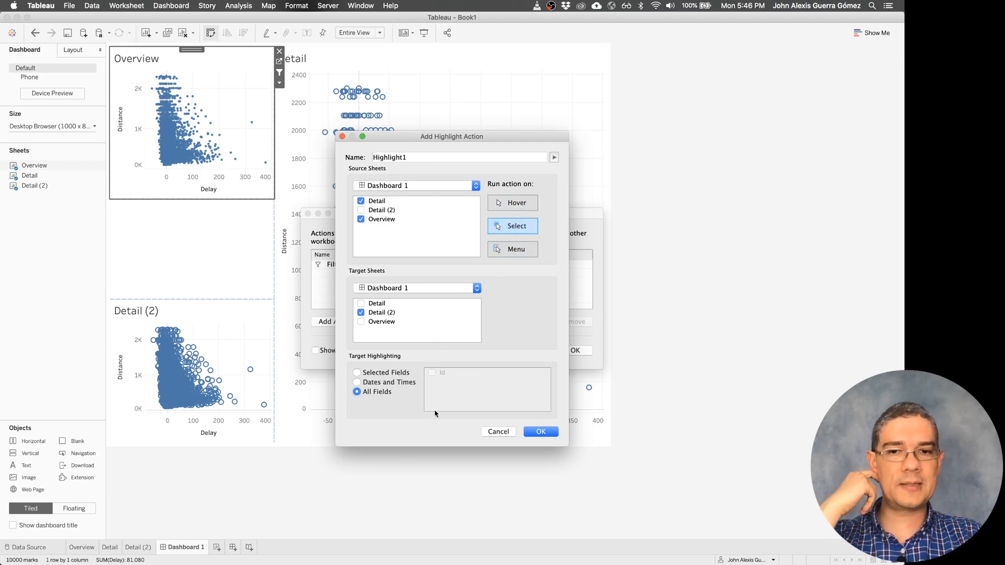
{"action": "left_click", "coordinate": [542, 432]}
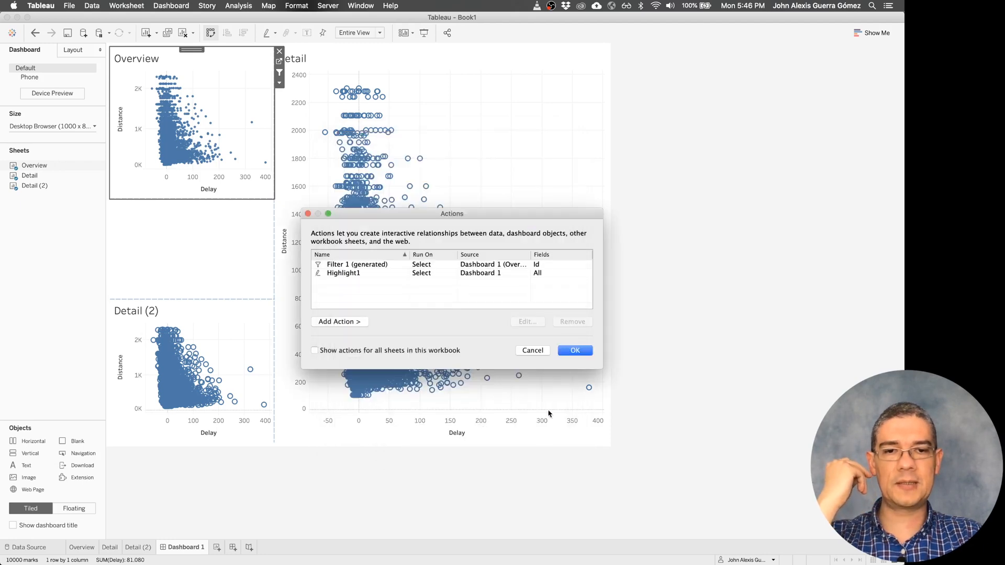
{"action": "left_click", "coordinate": [574, 350]}
- Test the dashboard actions by selecting points in Overview and in Detail, and clear the Overview selection
{"action": "left_click_drag", "start_coordinate": [223, 97], "coordinate": [181, 148]}
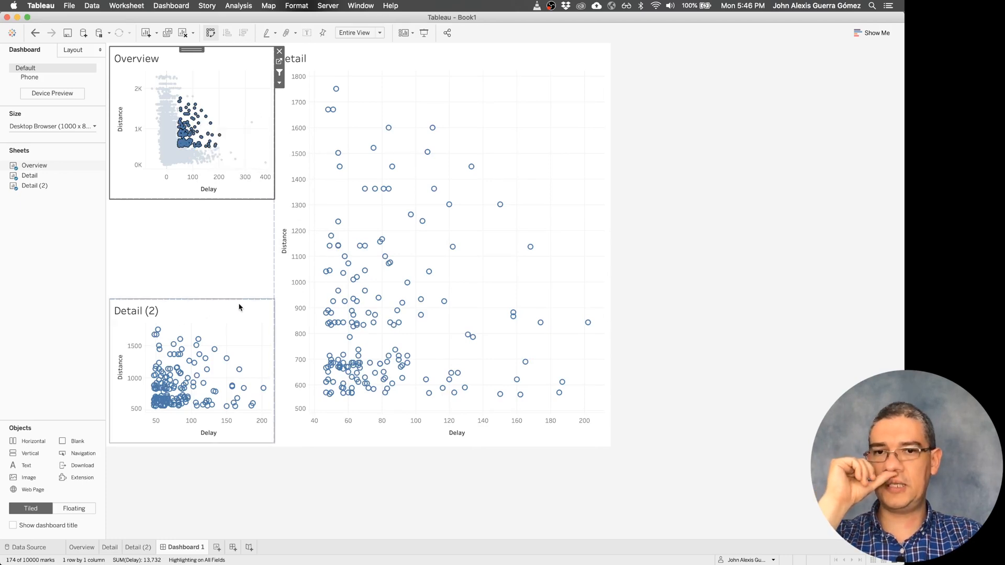
{"action": "left_click_drag", "start_coordinate": [332, 186], "coordinate": [361, 243]}
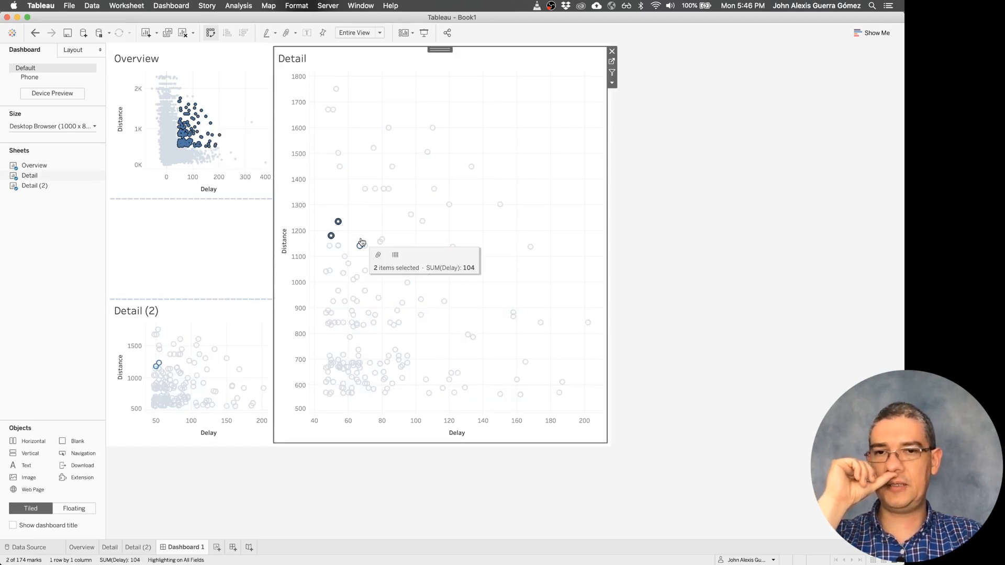
{"action": "left_click", "coordinate": [210, 96]}
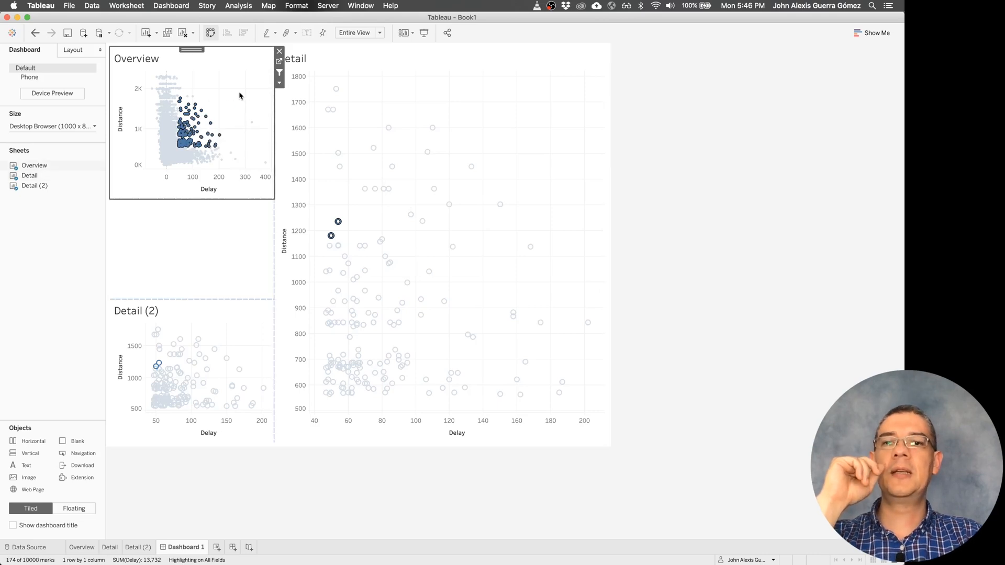
{"action": "left_click", "coordinate": [232, 103]}
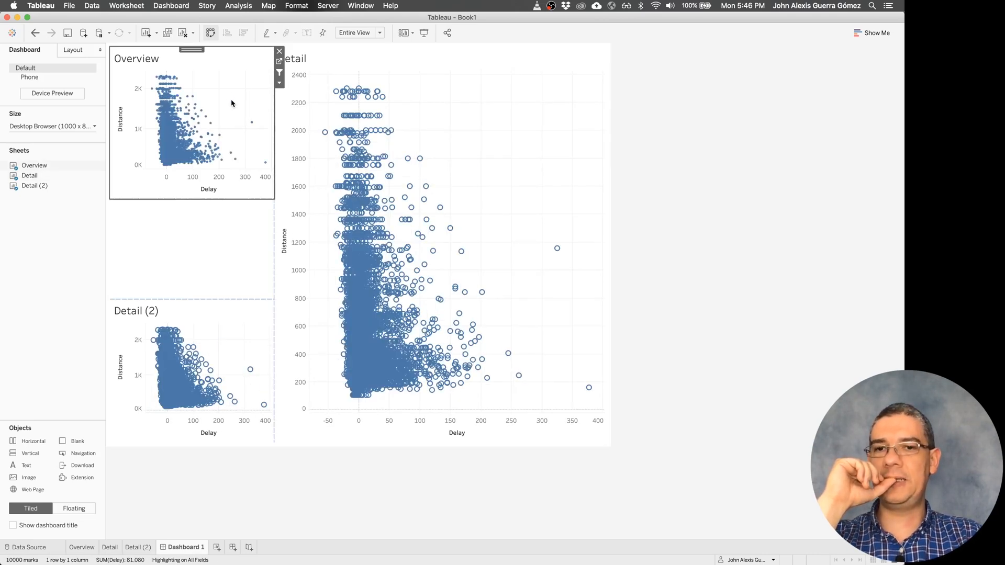
- Edit the dashboard's highlight action to exclude Detail from its source sheets, leaving only Overview, and apply it
{"action": "left_click", "coordinate": [173, 6]}
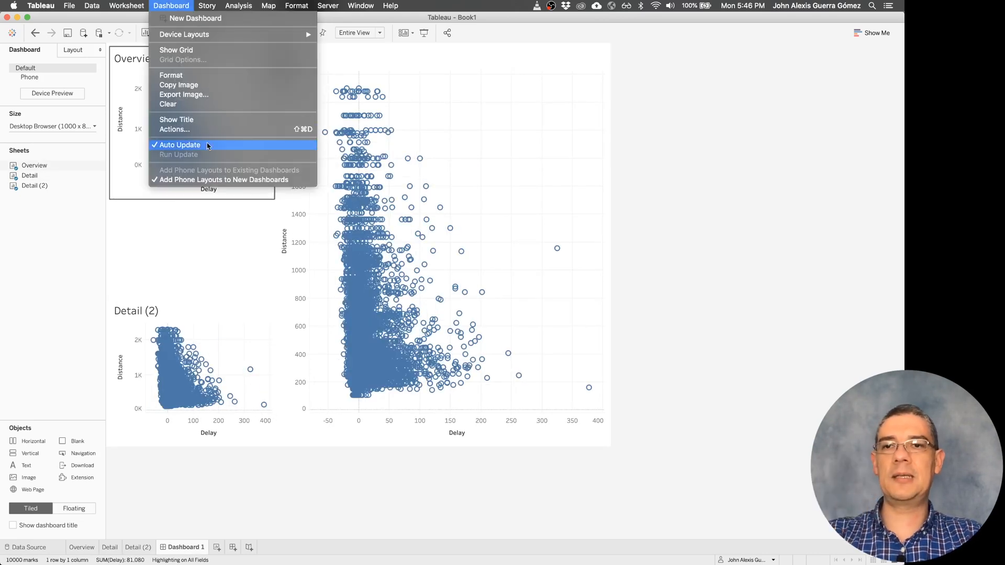
{"action": "left_click", "coordinate": [208, 129]}
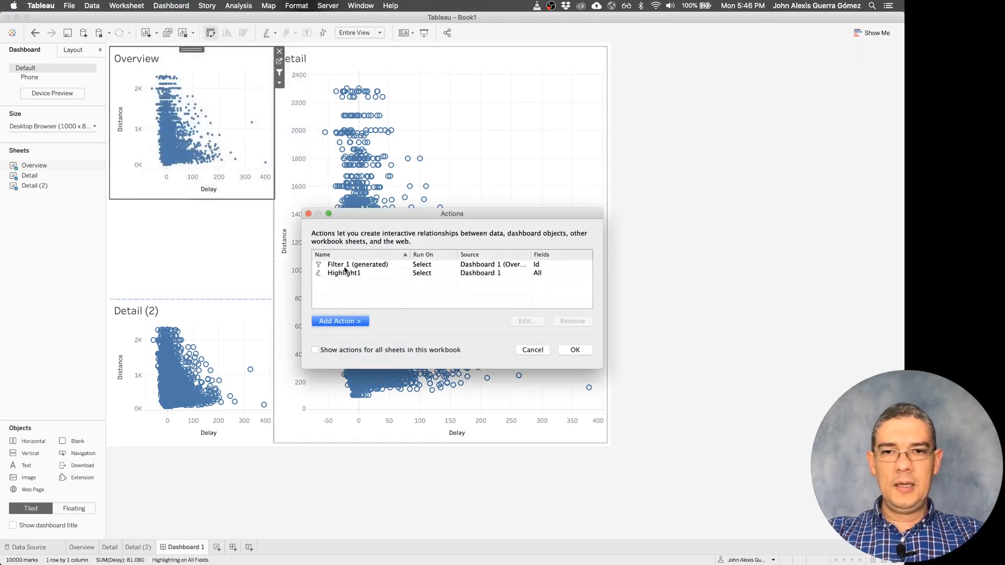
{"action": "left_click", "coordinate": [346, 272]}
{"action": "left_click", "coordinate": [528, 321]}
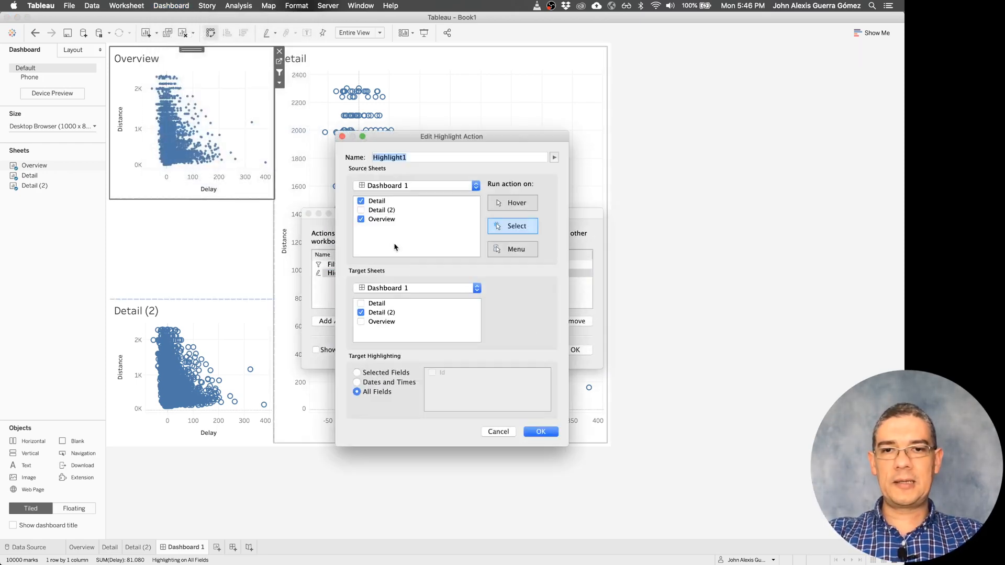
{"action": "left_click", "coordinate": [361, 201]}
{"action": "left_click", "coordinate": [540, 430]}
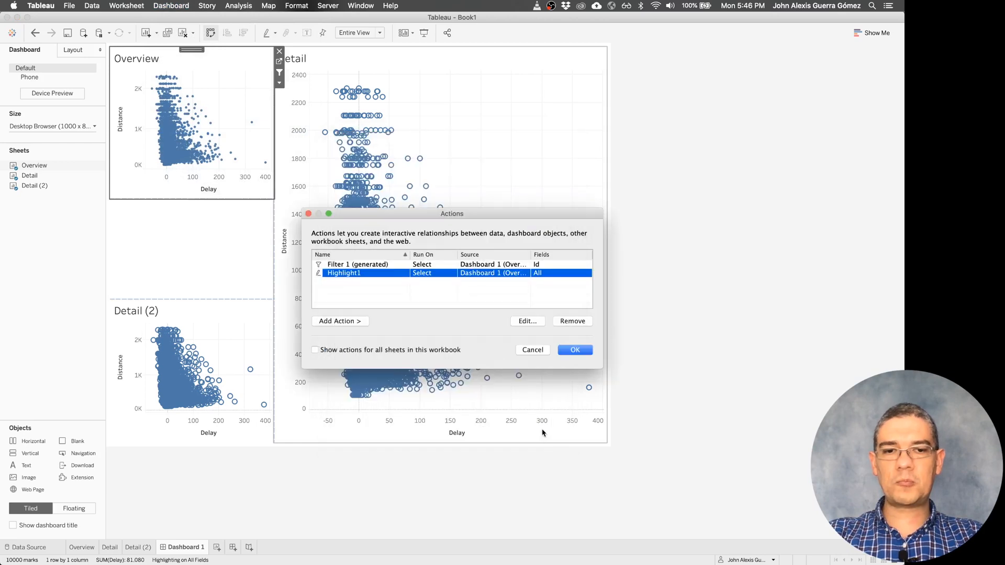
{"action": "left_click", "coordinate": [575, 350]}
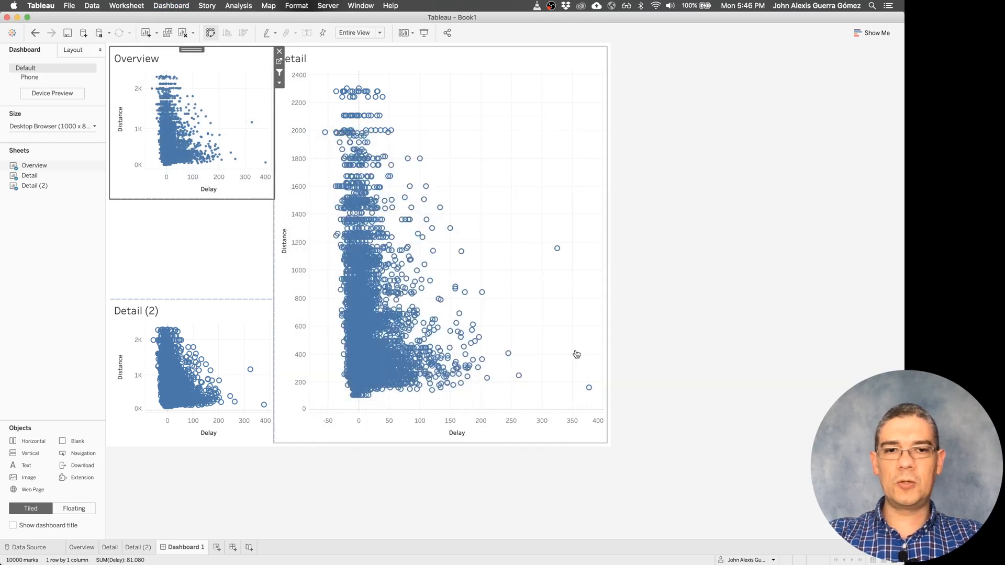
- Test the edited highlight action by brushing points in Overview and in Detail, clearing the Overview selection in between
{"action": "left_click", "coordinate": [199, 117]}
{"action": "left_click", "coordinate": [225, 87]}
{"action": "left_click_drag", "start_coordinate": [225, 88], "coordinate": [178, 150]}
{"action": "left_click", "coordinate": [234, 108]}
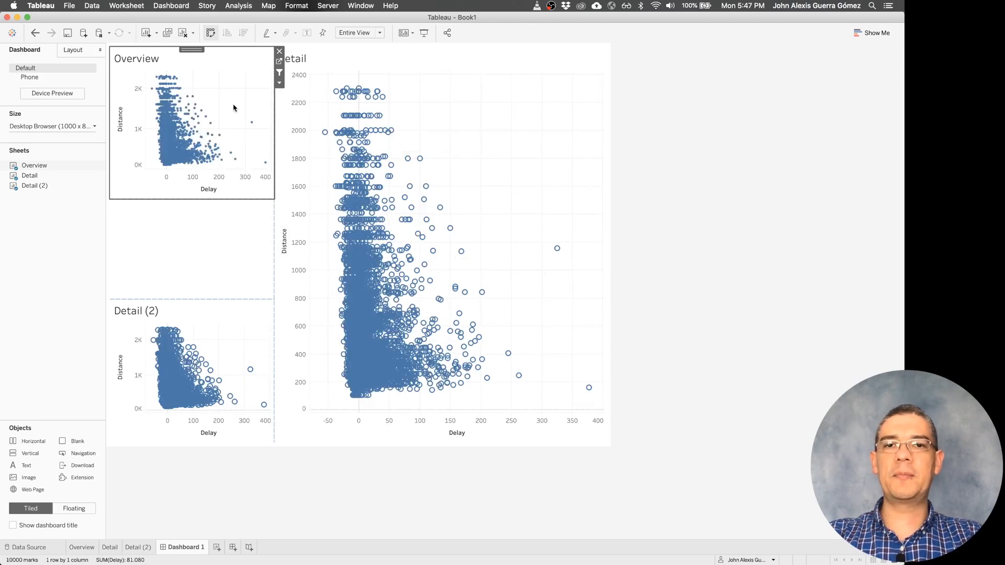
{"action": "left_click_drag", "start_coordinate": [463, 177], "coordinate": [373, 261]}
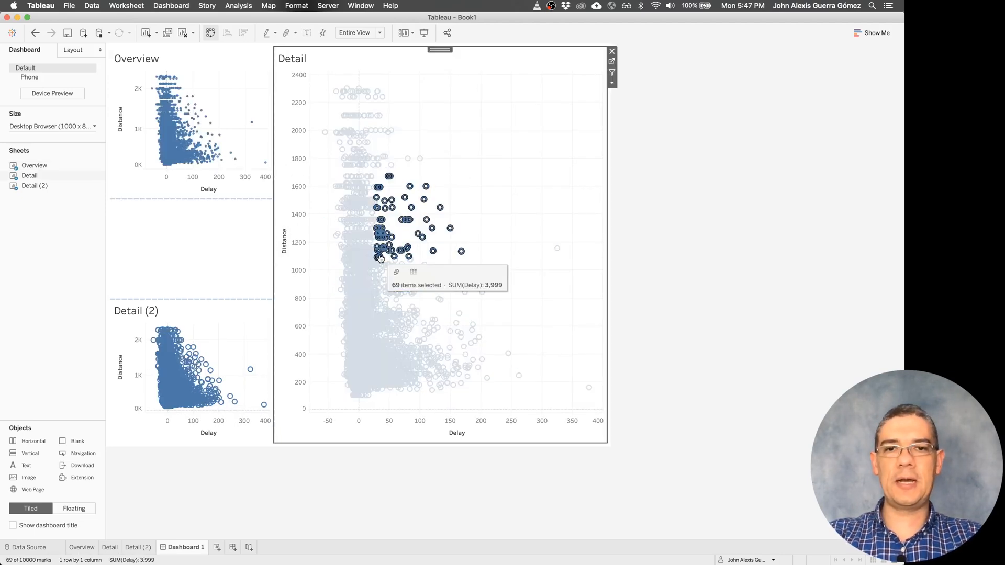
{"action": "left_click", "coordinate": [496, 190]}
{"action": "left_click_drag", "start_coordinate": [489, 181], "coordinate": [404, 295]}
{"action": "left_click", "coordinate": [240, 338]}
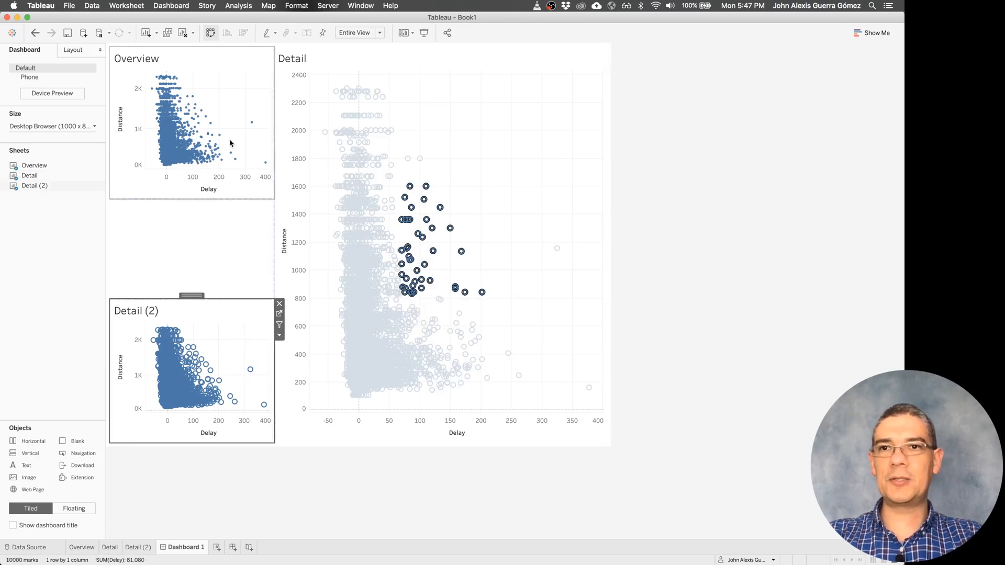
- Limit the dashboard's highlight action to the selected field Id and apply it
{"action": "left_click", "coordinate": [172, 5]}
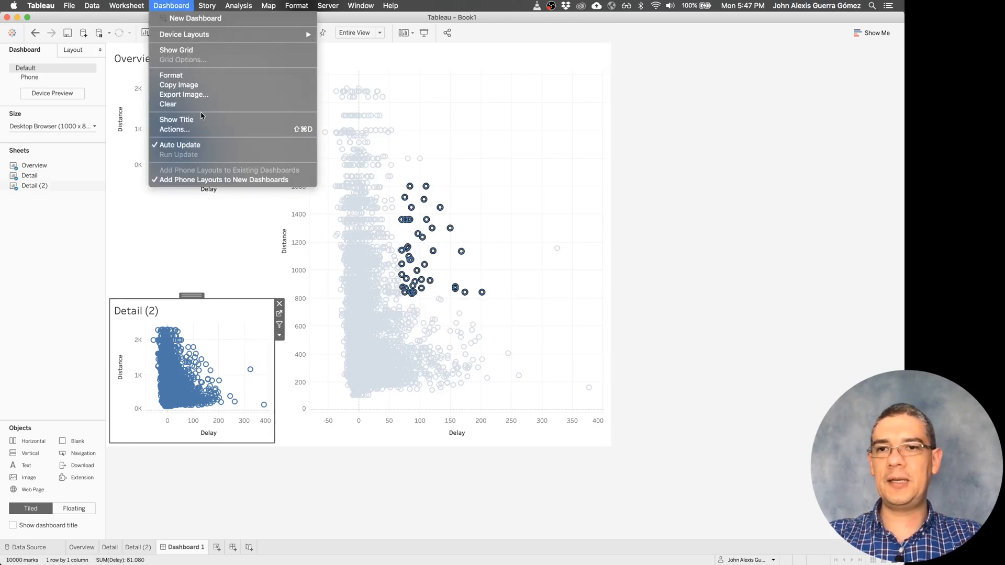
{"action": "left_click", "coordinate": [195, 131]}
{"action": "left_click", "coordinate": [371, 273]}
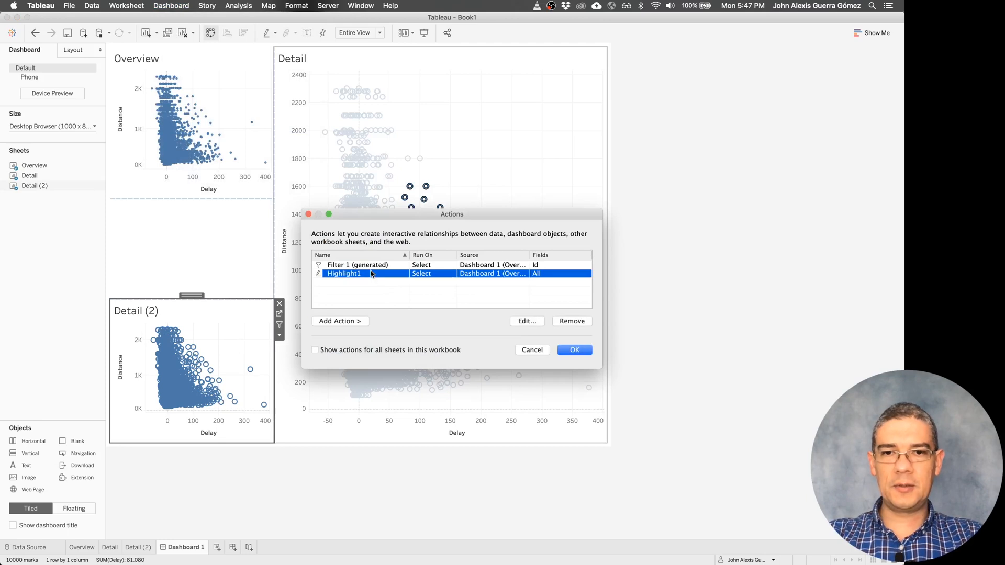
{"action": "left_click", "coordinate": [527, 321]}
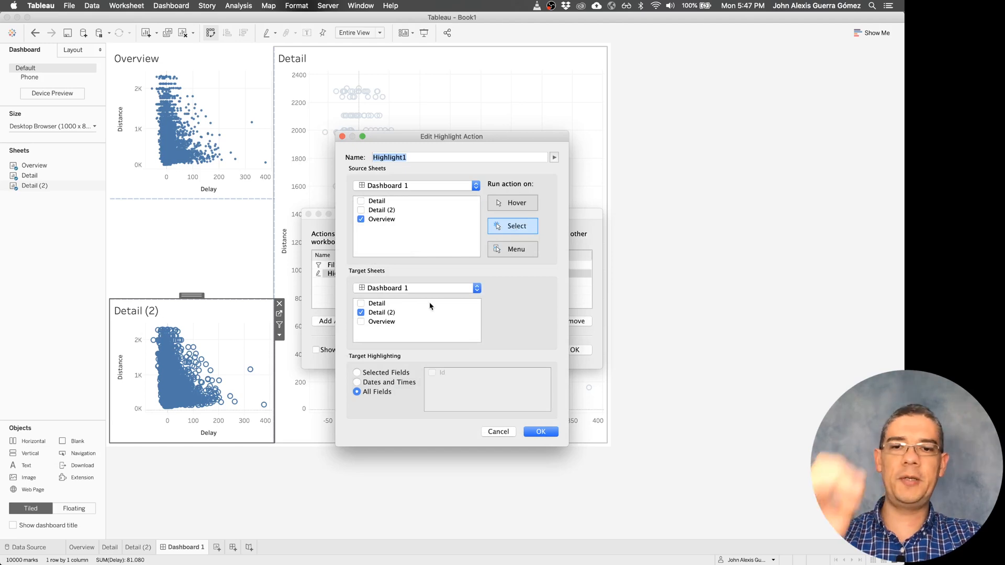
{"action": "left_click", "coordinate": [380, 376]}
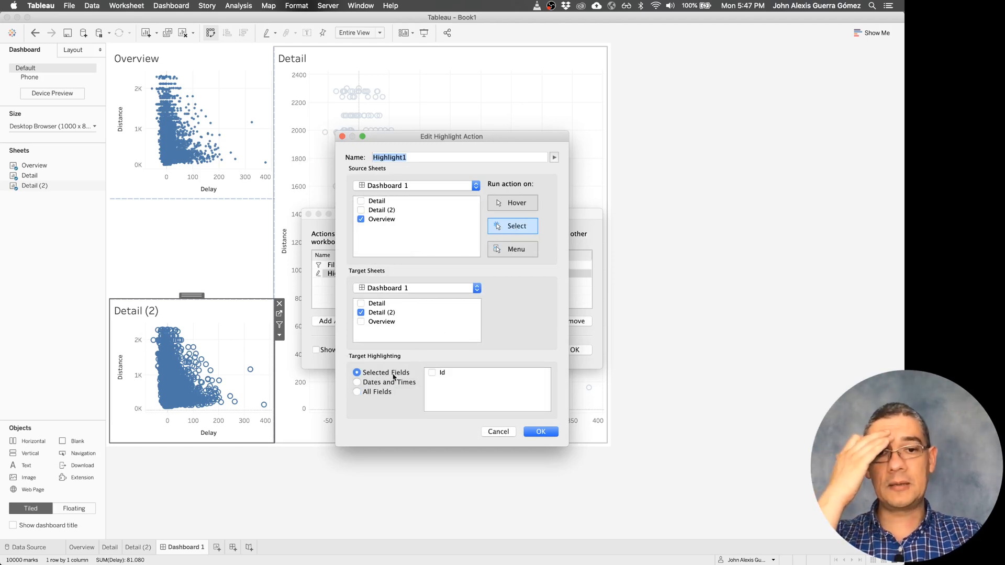
{"action": "left_click", "coordinate": [432, 373]}
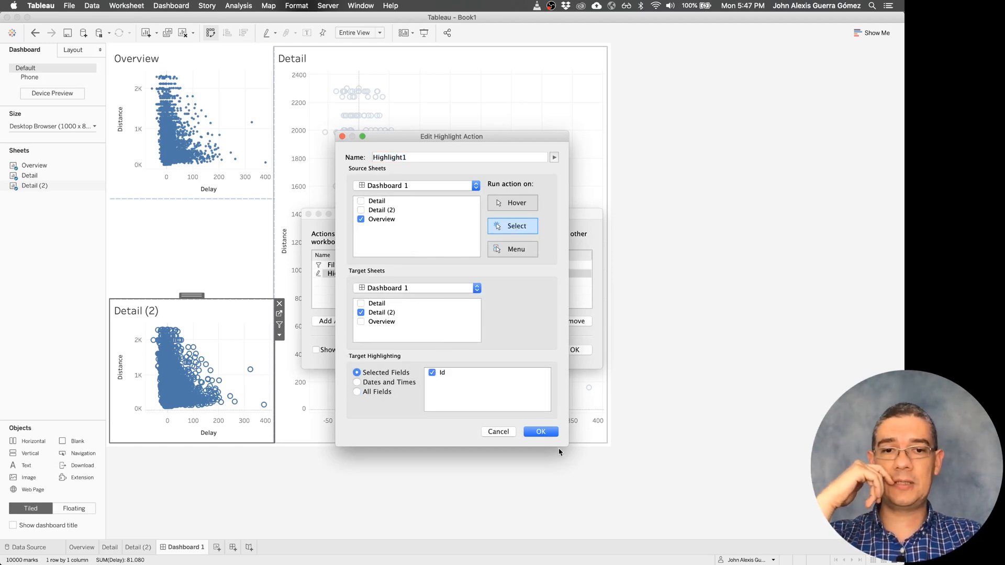
{"action": "left_click", "coordinate": [540, 433]}
{"action": "left_click", "coordinate": [564, 349]}
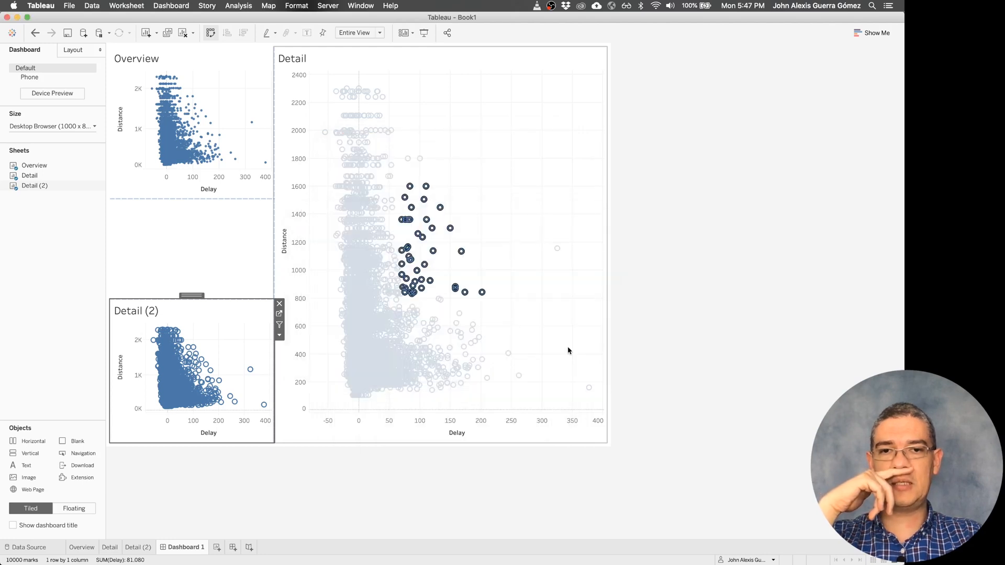
- Test the Id-based highlighting by brushing two groups of points in Detail, and clear the selection
{"action": "left_click", "coordinate": [450, 165]}
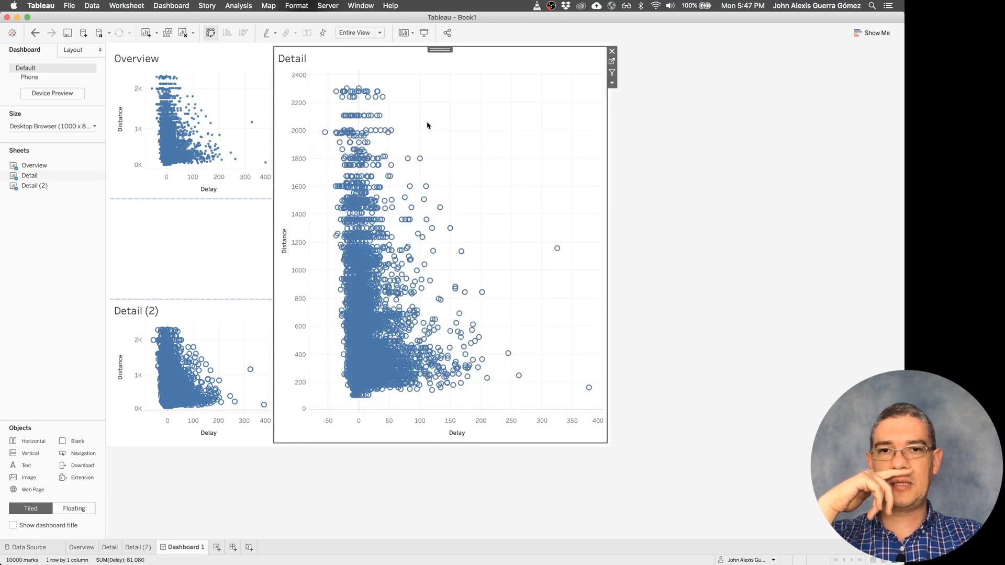
{"action": "left_click_drag", "start_coordinate": [427, 124], "coordinate": [381, 194]}
{"action": "left_click_drag", "start_coordinate": [445, 150], "coordinate": [348, 244]}
{"action": "left_click", "coordinate": [476, 170]}
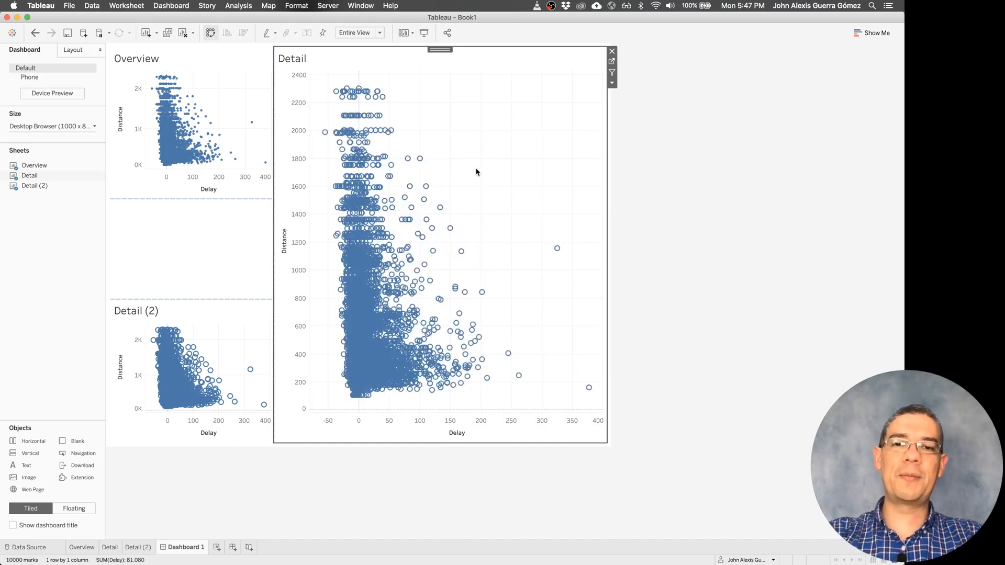
- Edit the highlight action to use All Fields with Detail and Overview as source sheets, excluding Detail (2), and apply it
{"action": "left_click", "coordinate": [171, 5]}
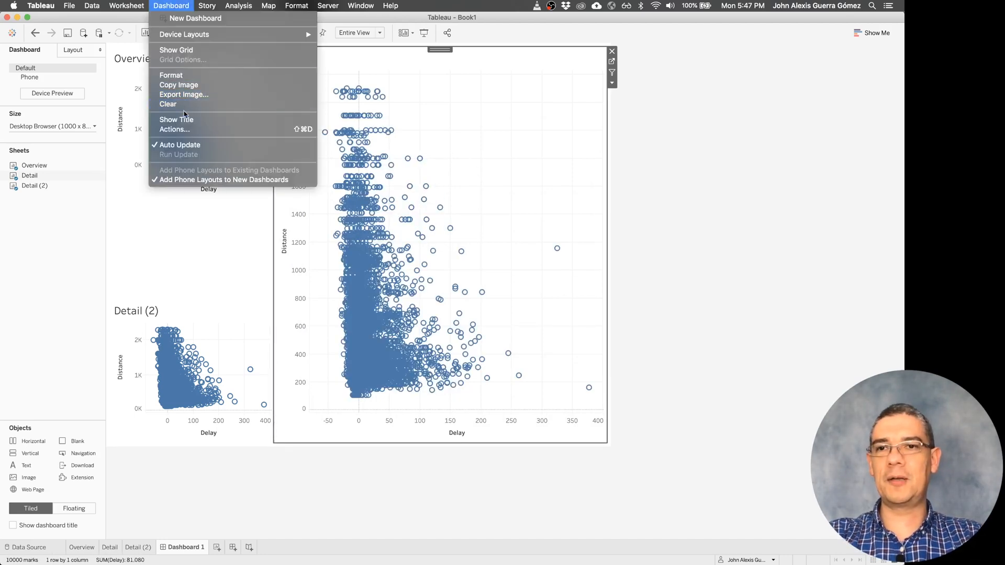
{"action": "left_click", "coordinate": [182, 129]}
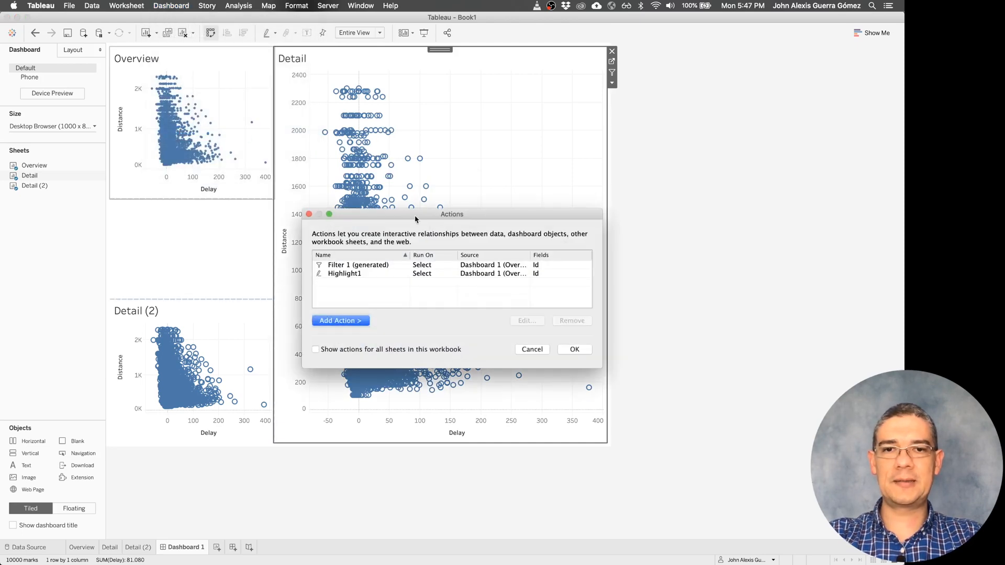
{"action": "left_click", "coordinate": [421, 273]}
{"action": "left_click", "coordinate": [527, 321]}
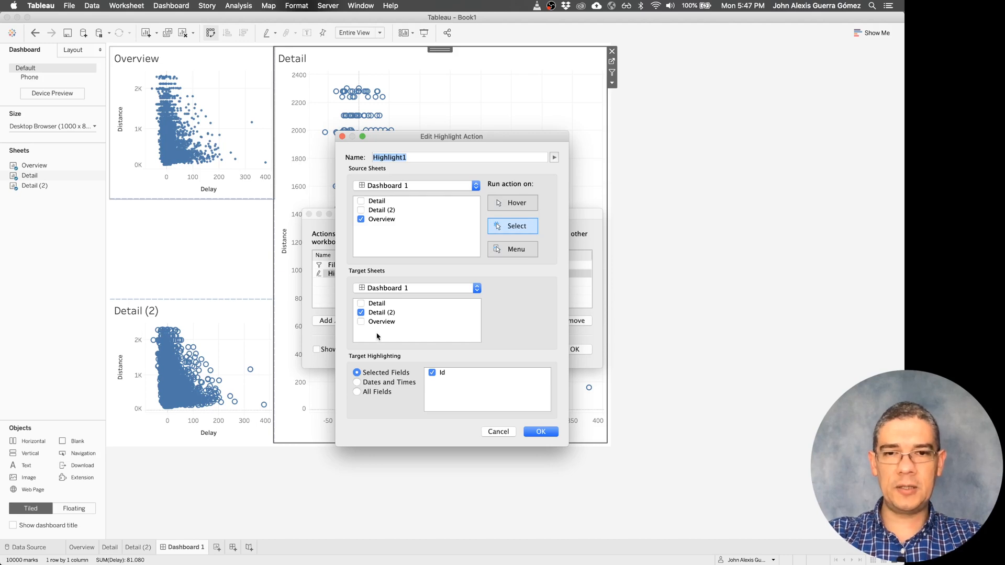
{"action": "left_click", "coordinate": [357, 392]}
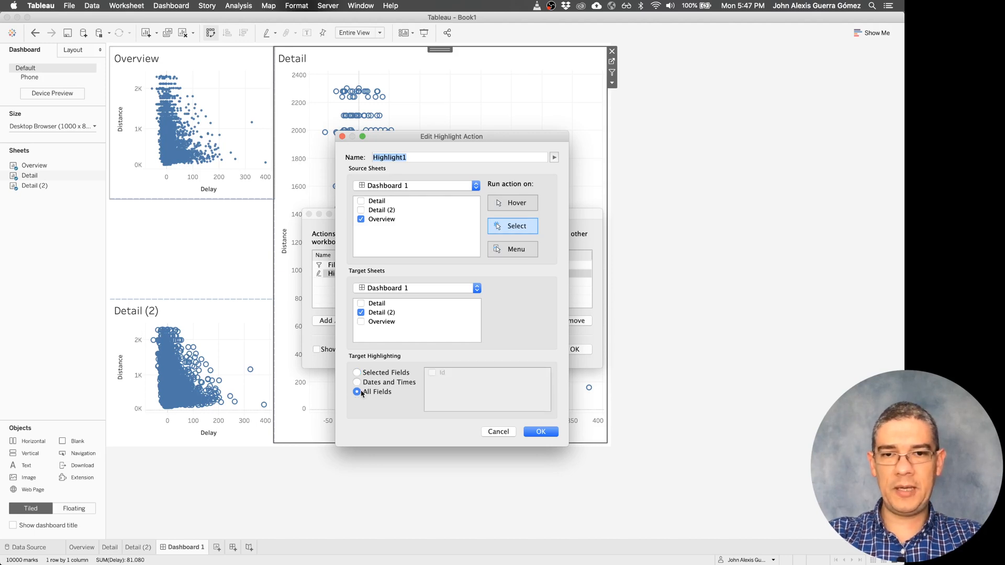
{"action": "left_click", "coordinate": [361, 211]}
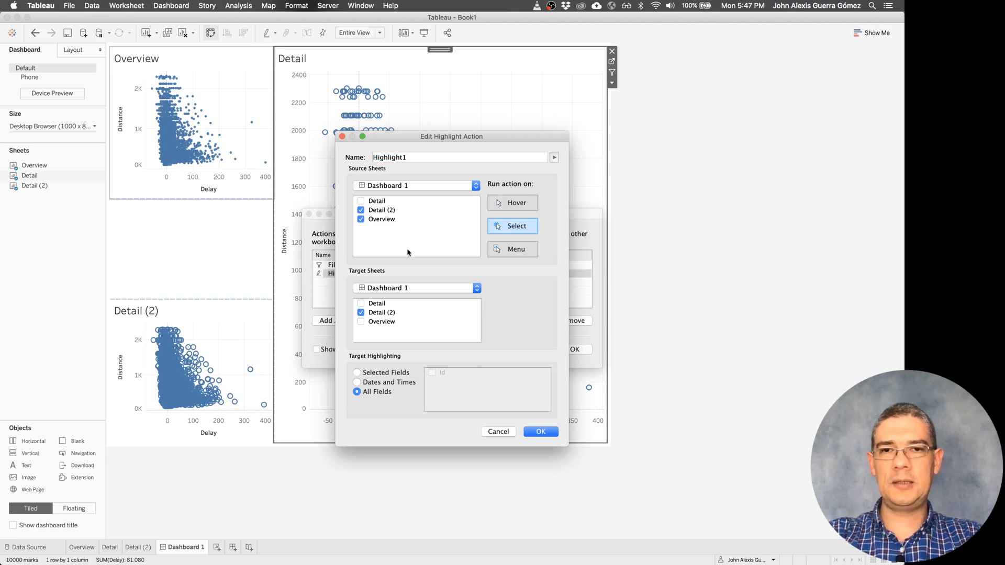
{"action": "left_click", "coordinate": [361, 201]}
{"action": "left_click", "coordinate": [372, 211]}
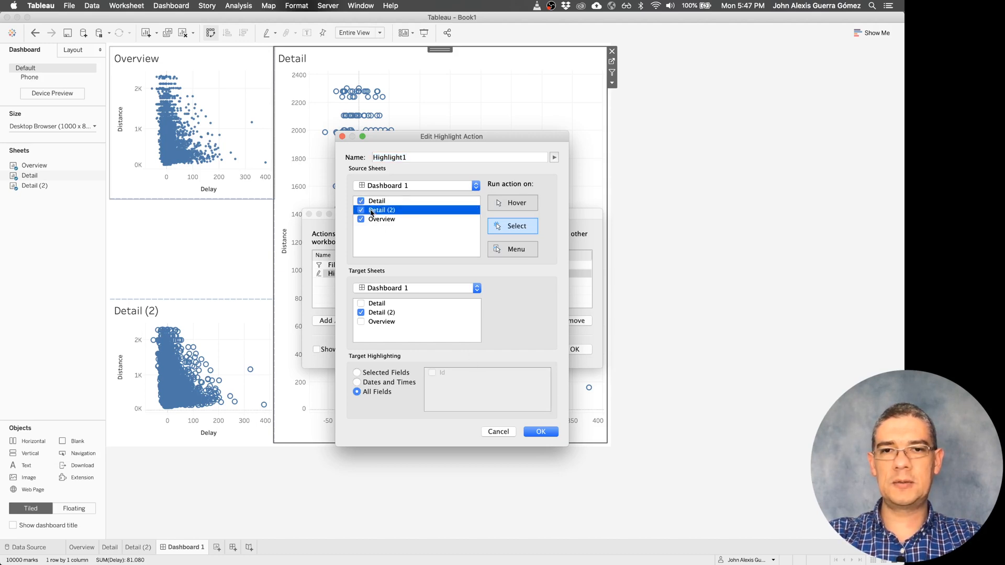
{"action": "left_click", "coordinate": [361, 210]}
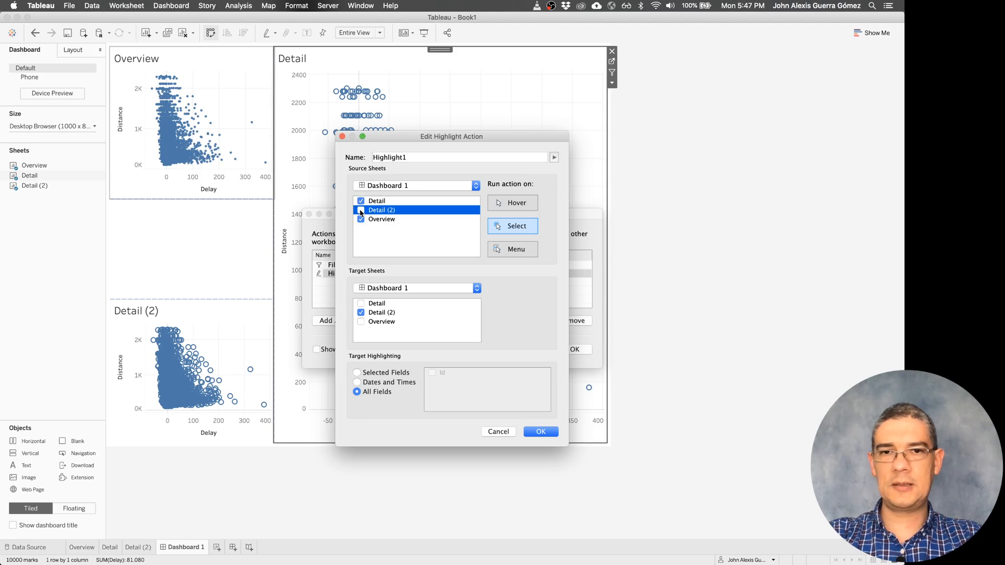
{"action": "left_click", "coordinate": [541, 433]}
{"action": "left_click", "coordinate": [566, 349]}
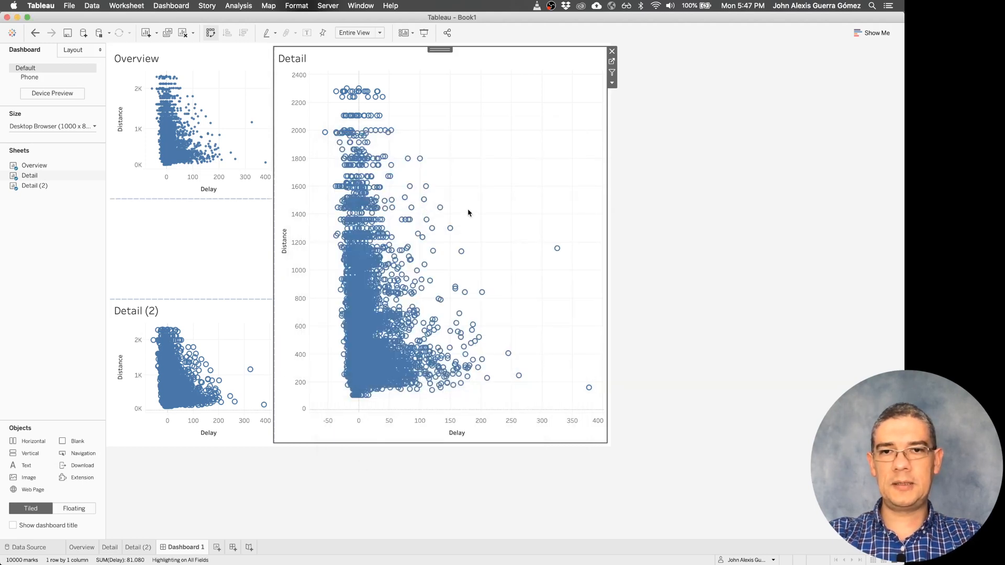
- Brush several different groups of points in Detail to check their highlighting in Detail (2)
{"action": "left_click_drag", "start_coordinate": [468, 212], "coordinate": [397, 284]}
{"action": "left_click_drag", "start_coordinate": [420, 164], "coordinate": [376, 223]}
{"action": "left_click_drag", "start_coordinate": [458, 111], "coordinate": [369, 167]}
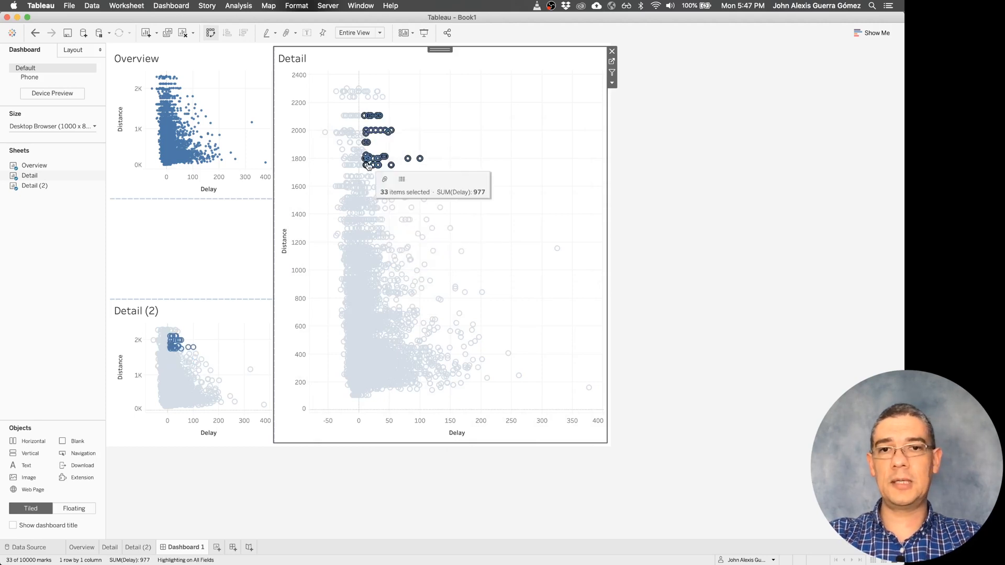
{"action": "left_click_drag", "start_coordinate": [443, 127], "coordinate": [368, 227]}
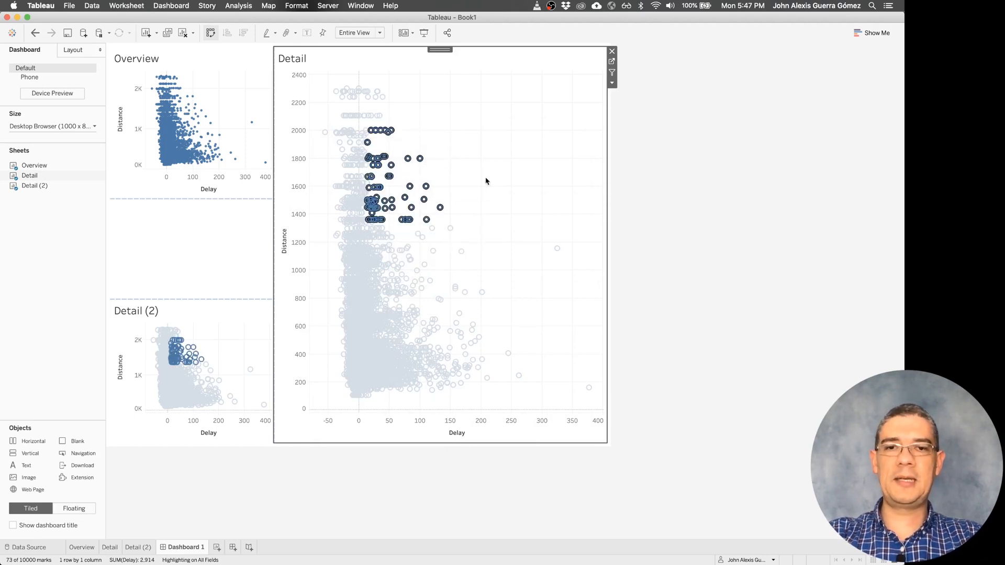
{"action": "left_click_drag", "start_coordinate": [486, 181], "coordinate": [381, 289]}
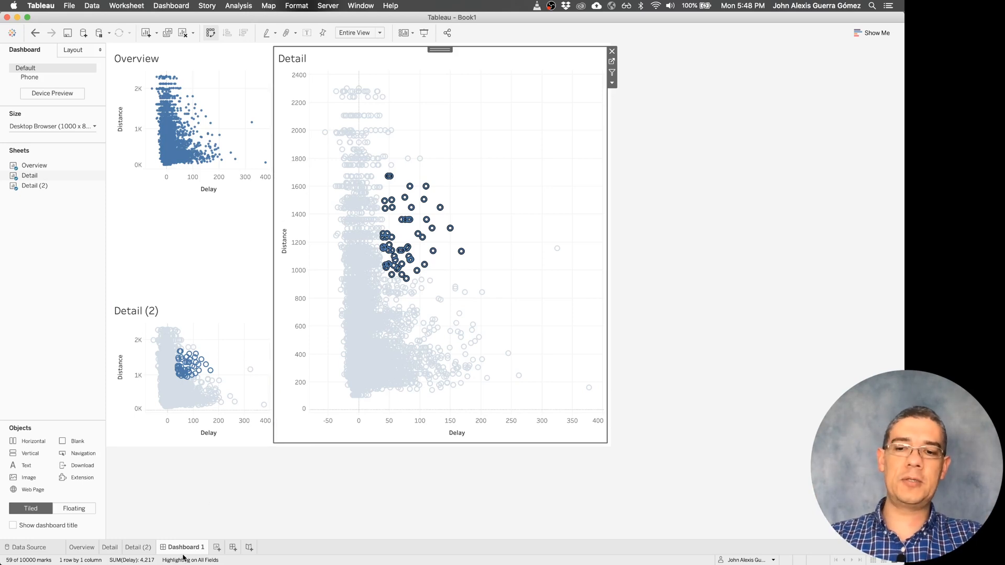
{"action": "mouse_move", "coordinate": [189, 553]}
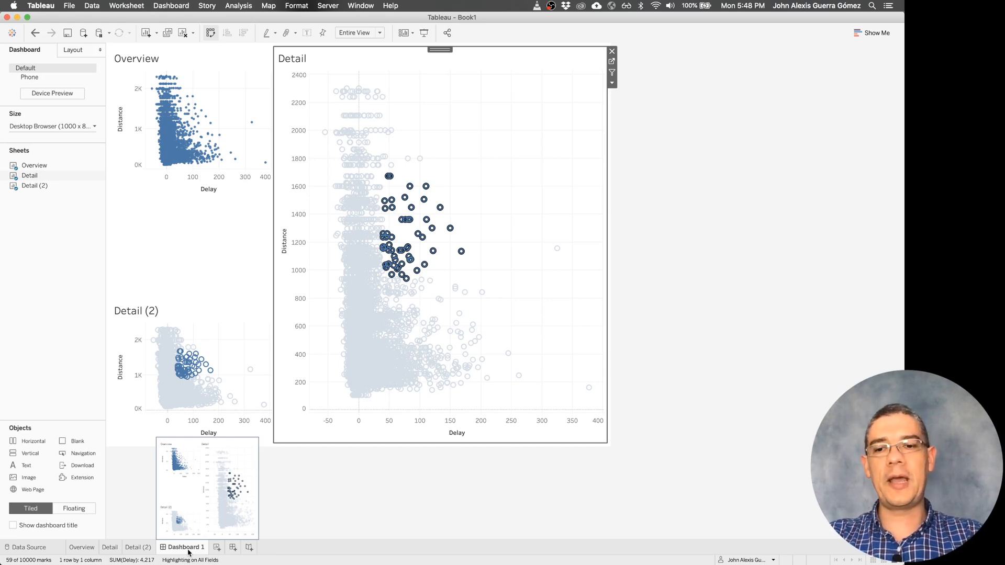
{"action": "right_click", "coordinate": [189, 551]}
{"action": "left_click", "coordinate": [356, 543]}
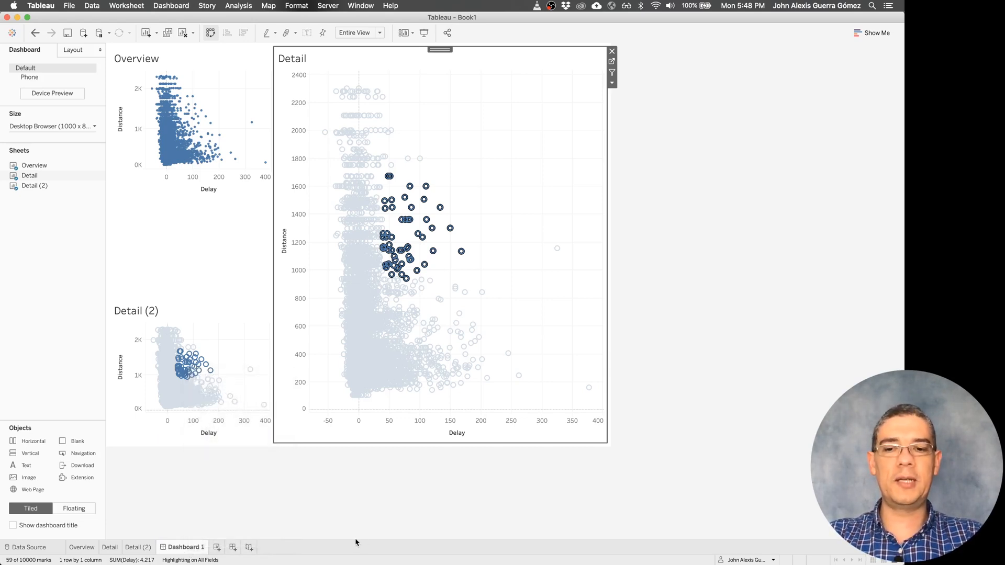
{"action": "left_click", "coordinate": [242, 314]}
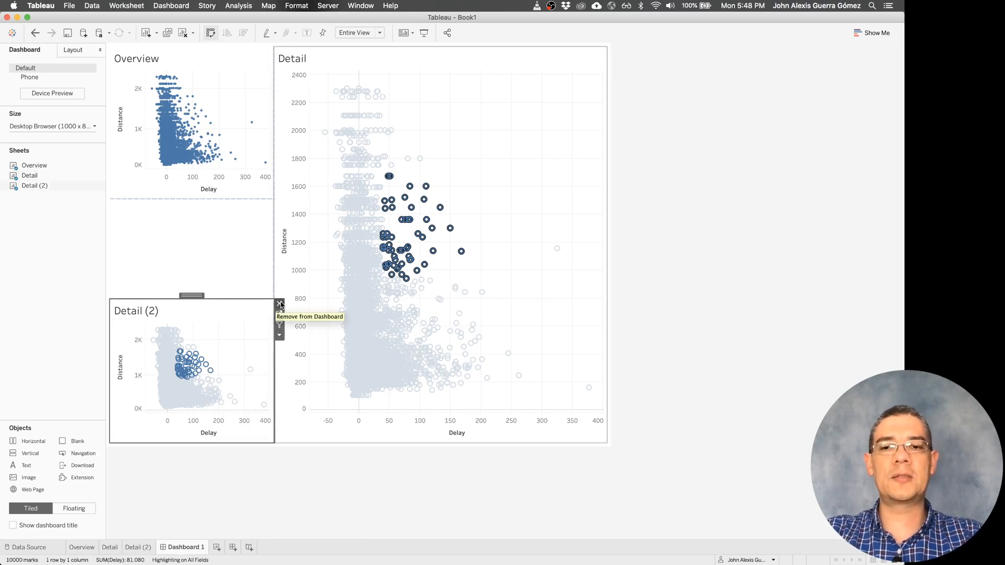
{"action": "mouse_move", "coordinate": [452, 564]}
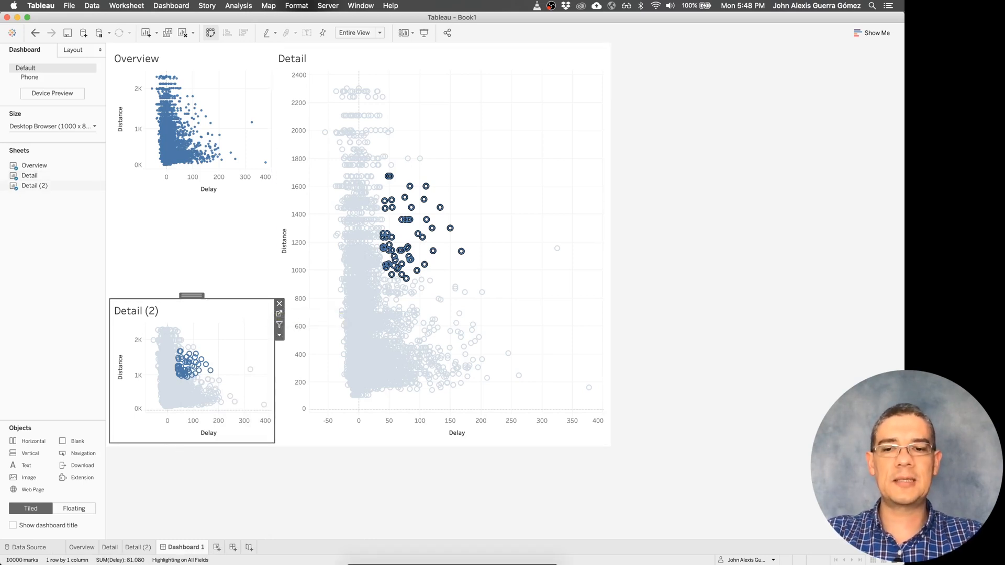